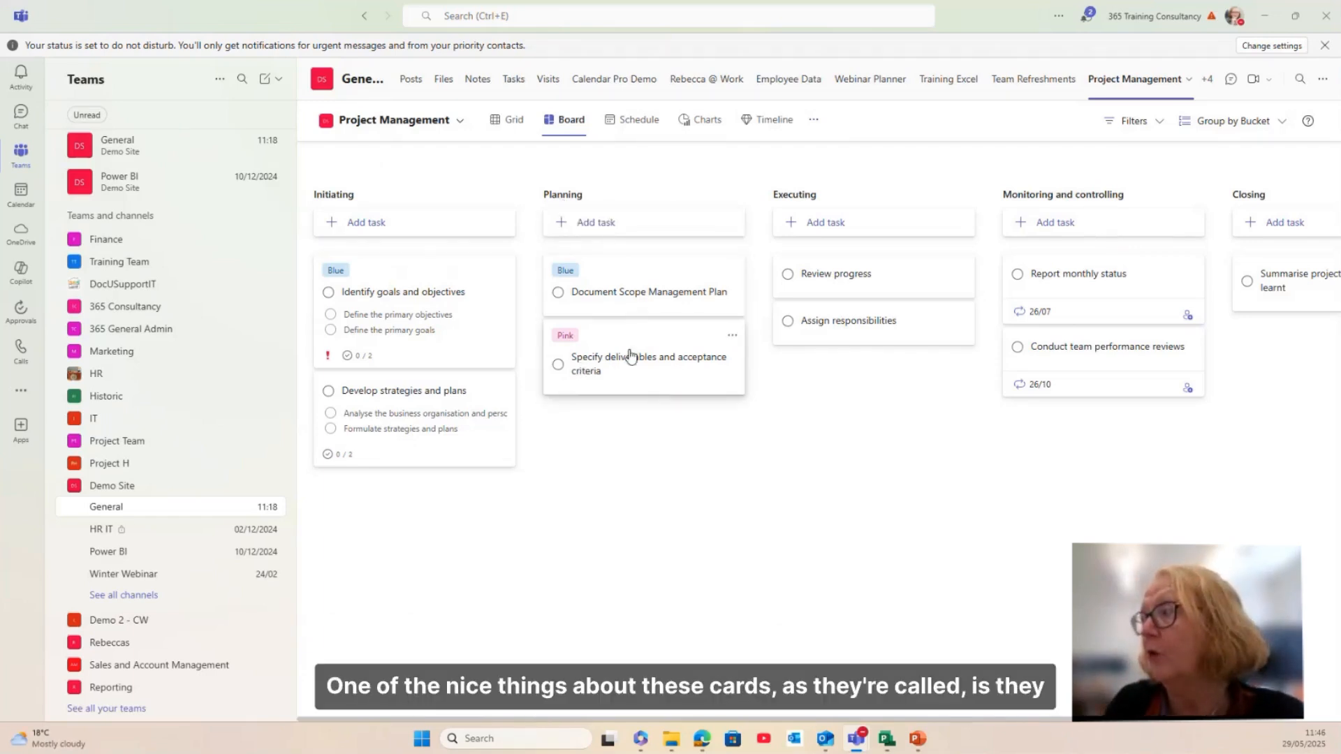
left_click_drag(630, 341, 849, 390)
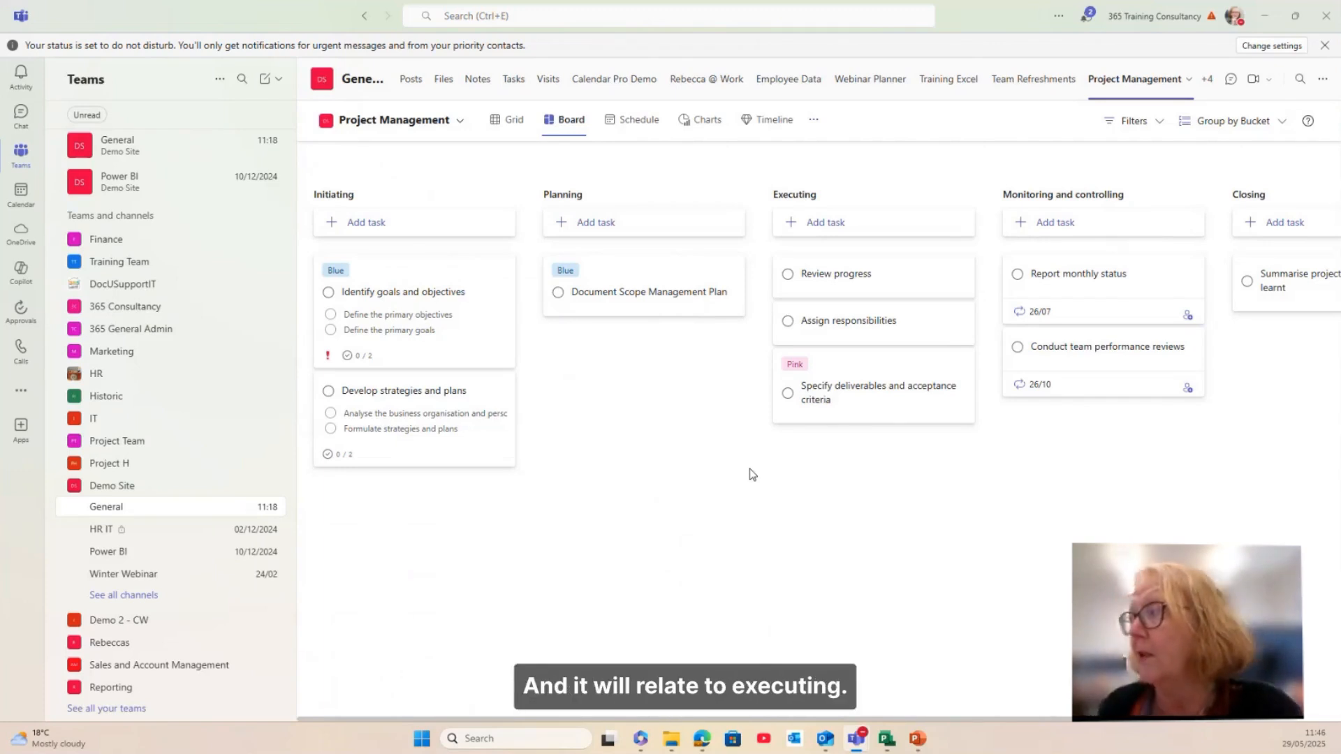
left_click_drag(874, 368, 650, 373)
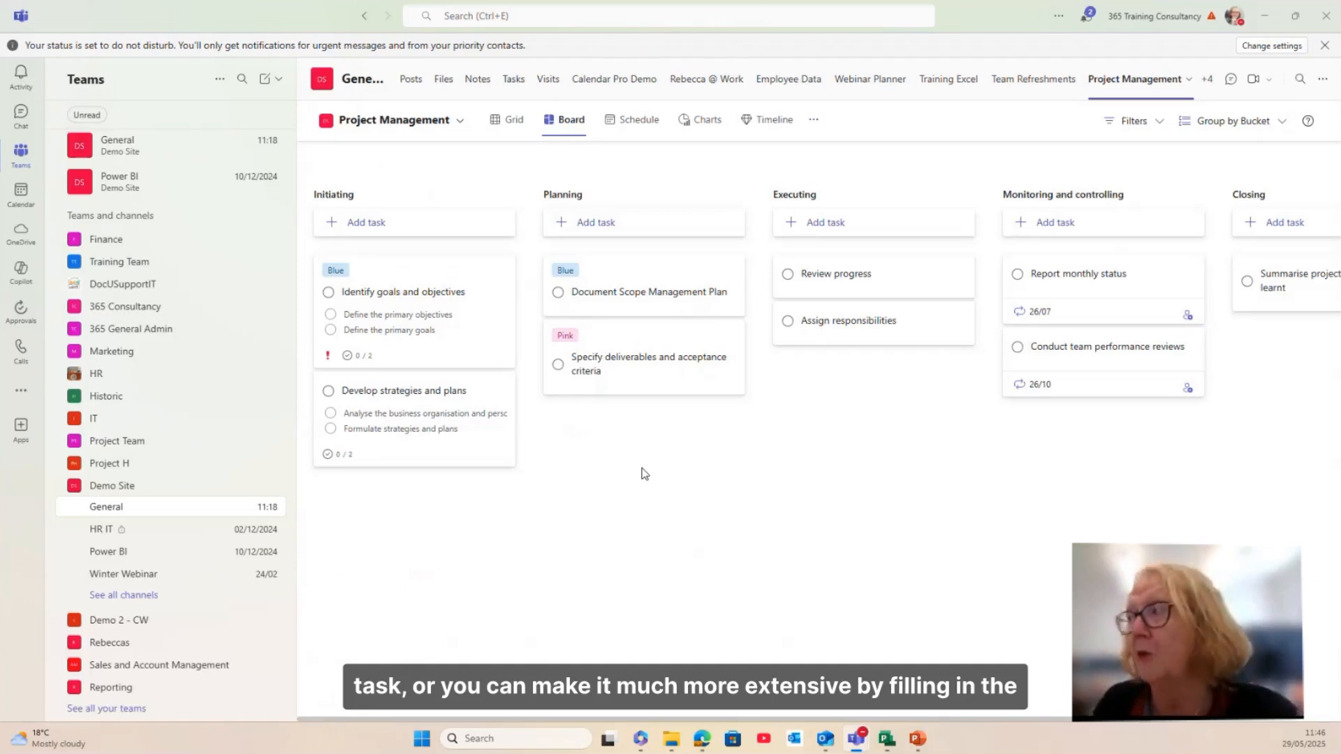
Step: Start a 'Create Webinar' task in the Initiating bucket, due 13 June
left_click(358, 230)
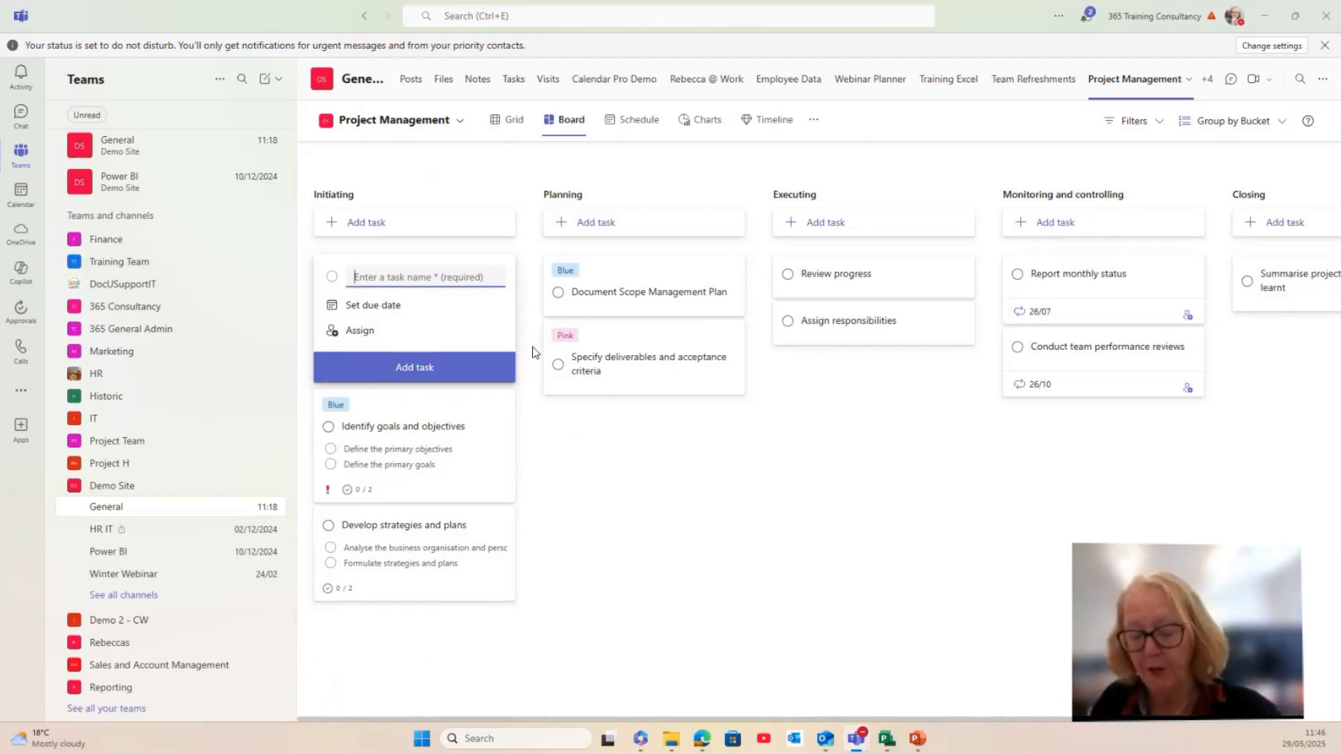
type("Create Webi")
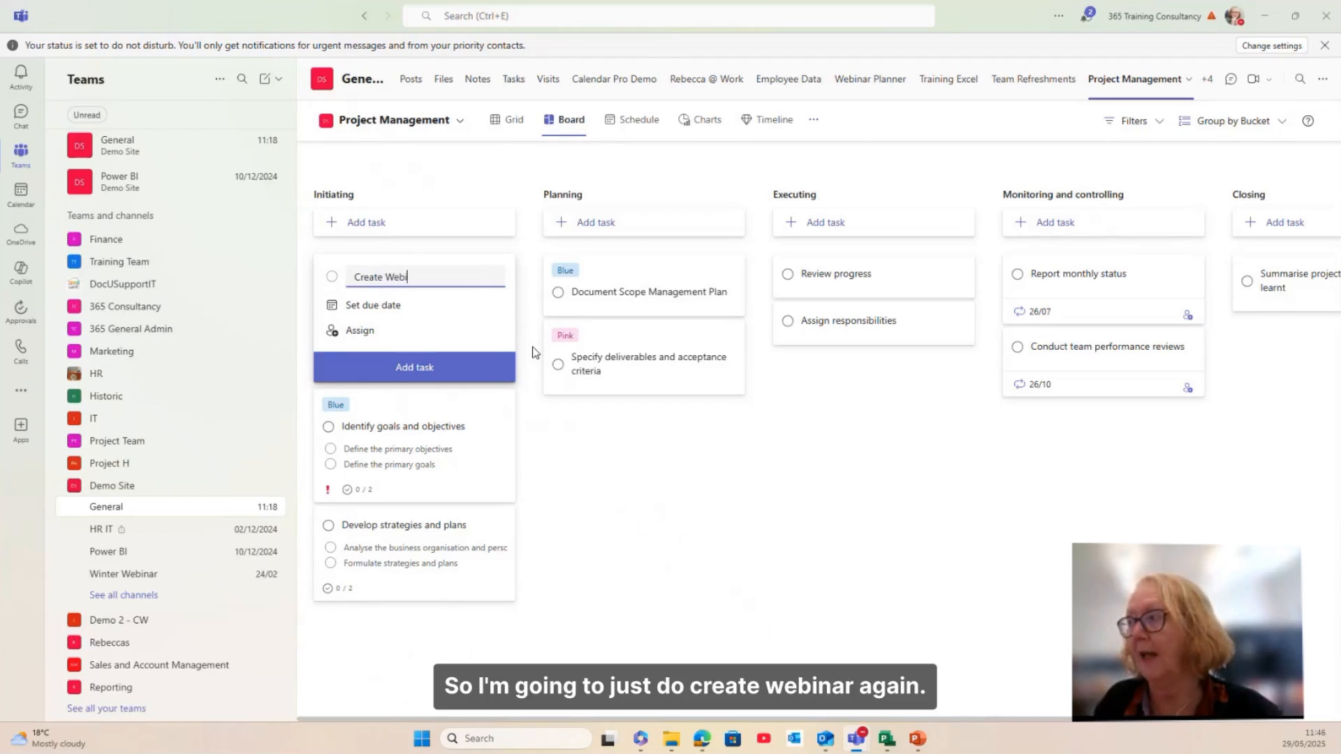
type("nar")
left_click(388, 308)
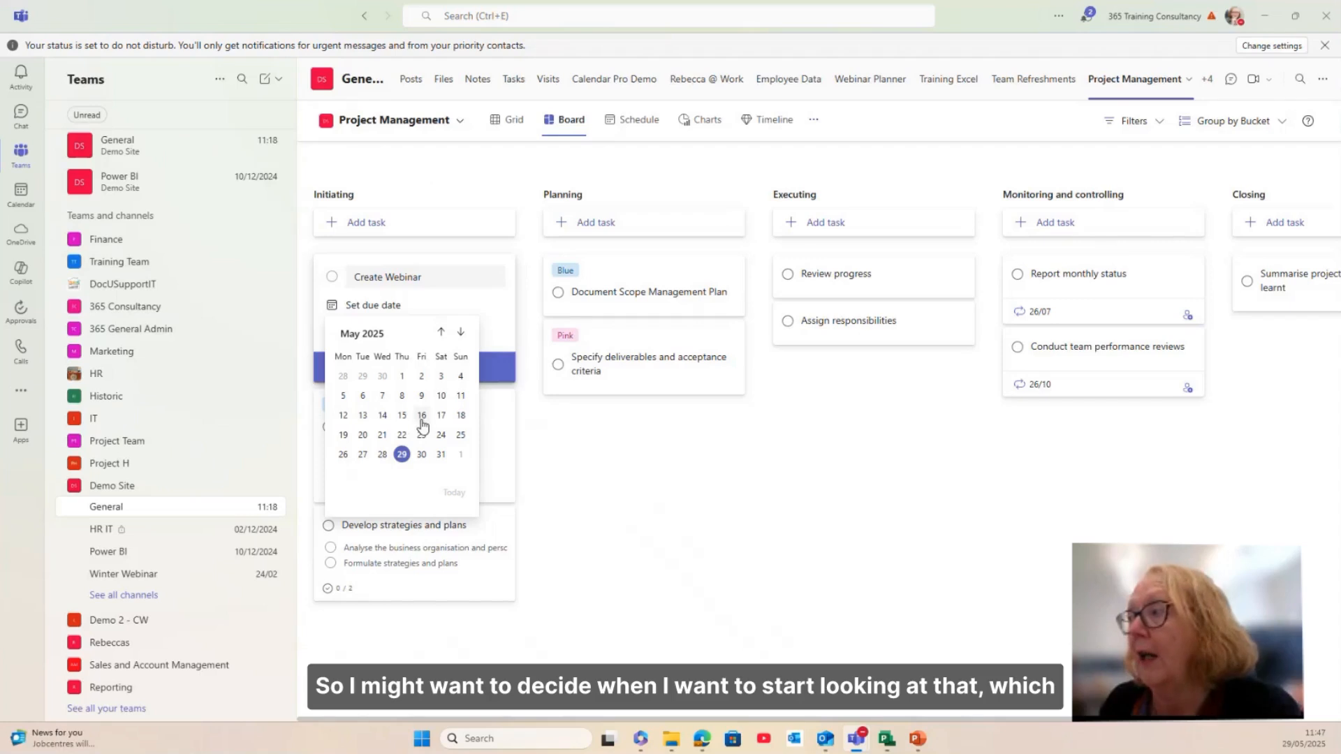
left_click(461, 333)
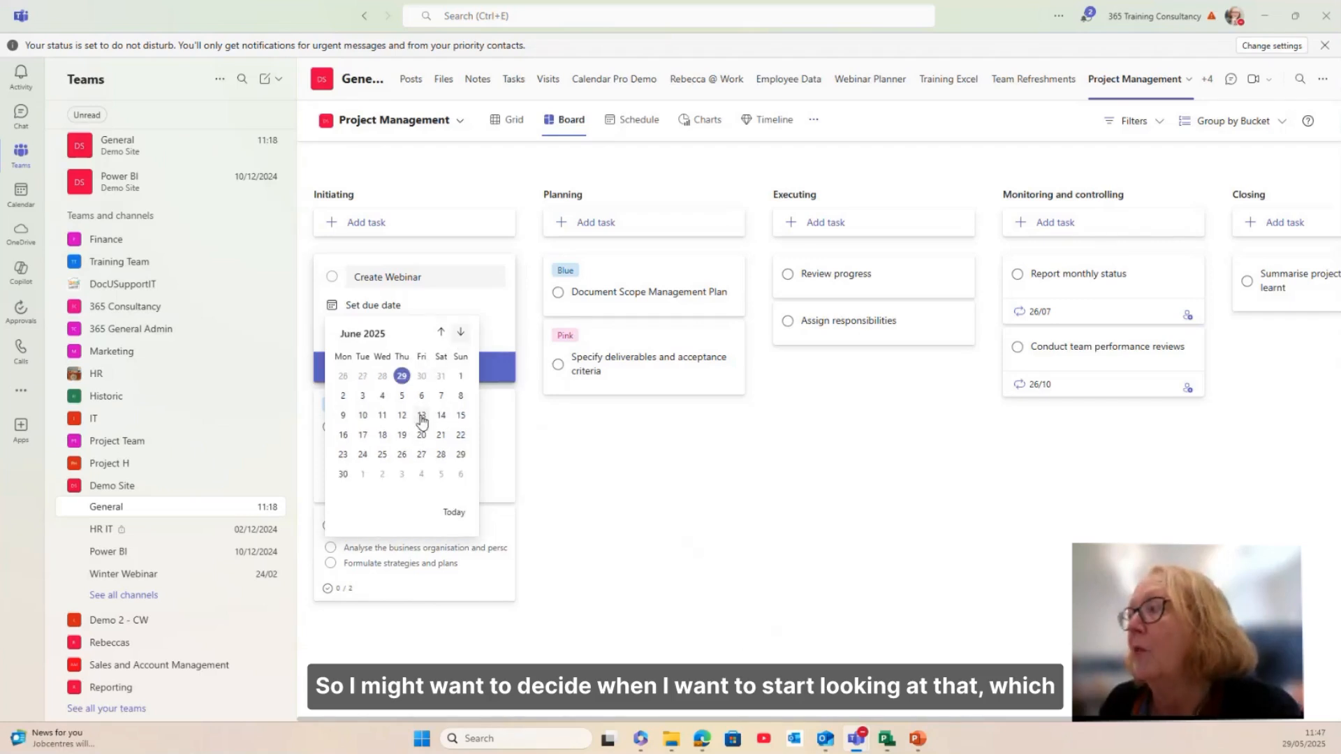
left_click(421, 417)
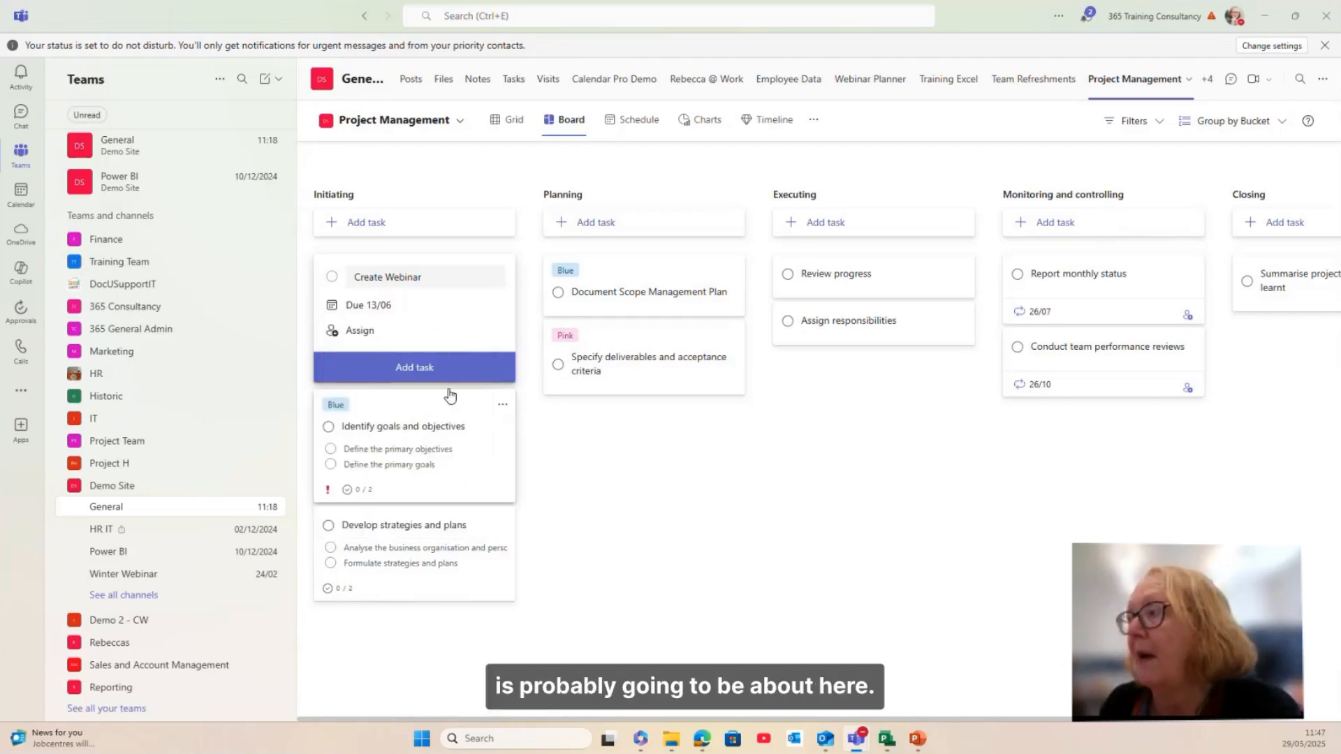
Step: Assign the Create Webinar task to a team member and add it to the bucket
left_click(372, 339)
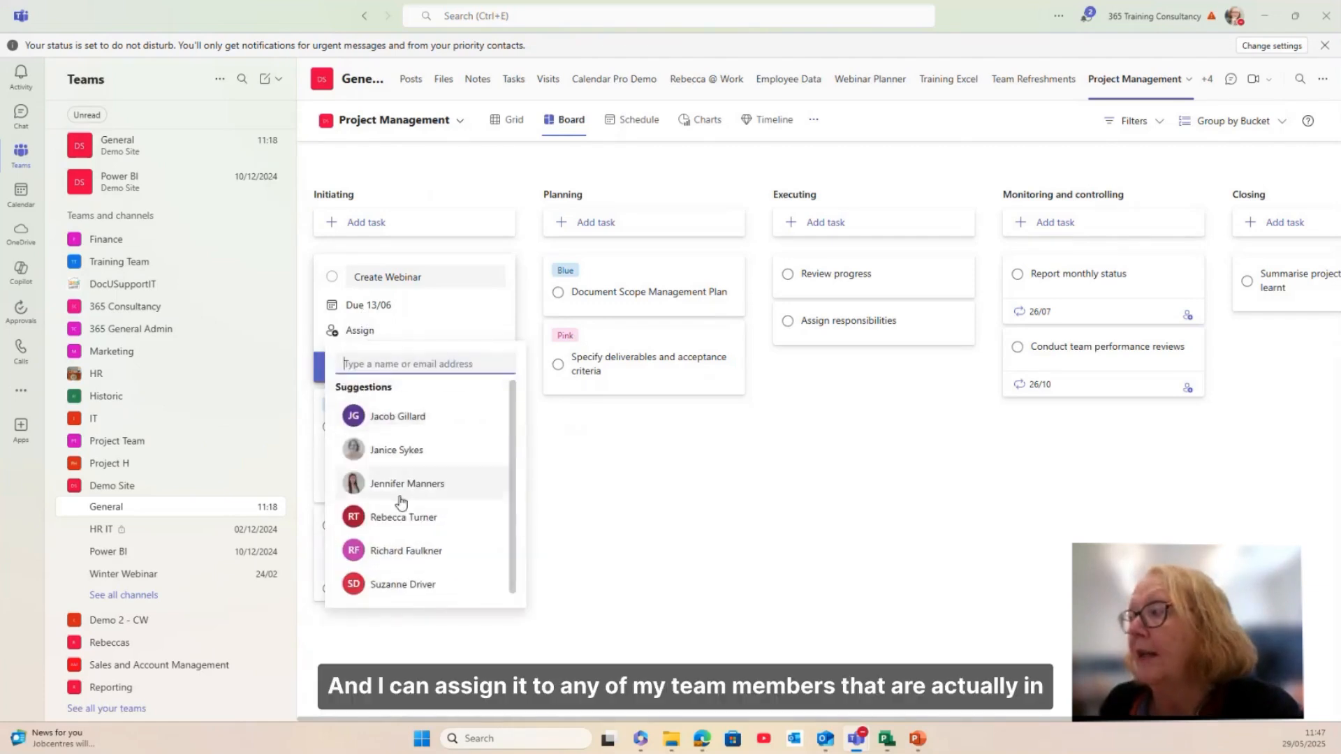
left_click(391, 583)
left_click(557, 485)
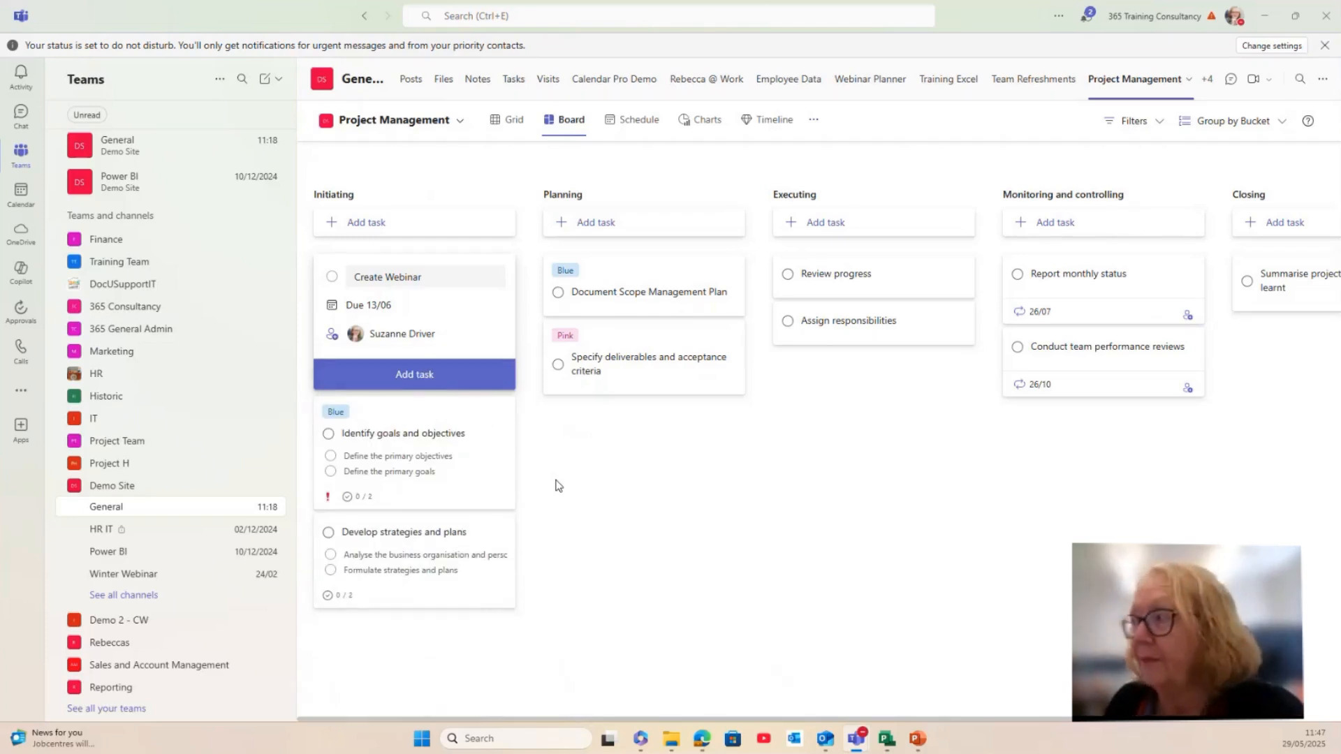
left_click(429, 378)
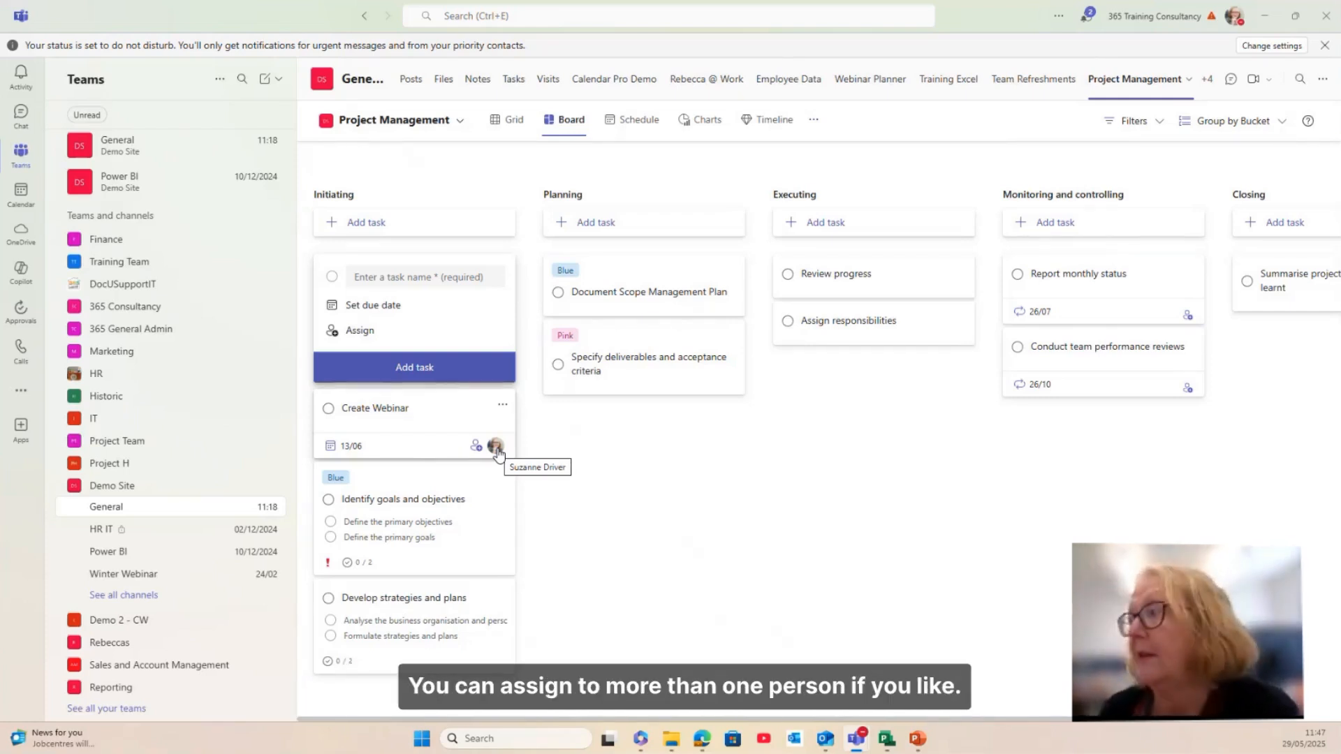
left_click(398, 415)
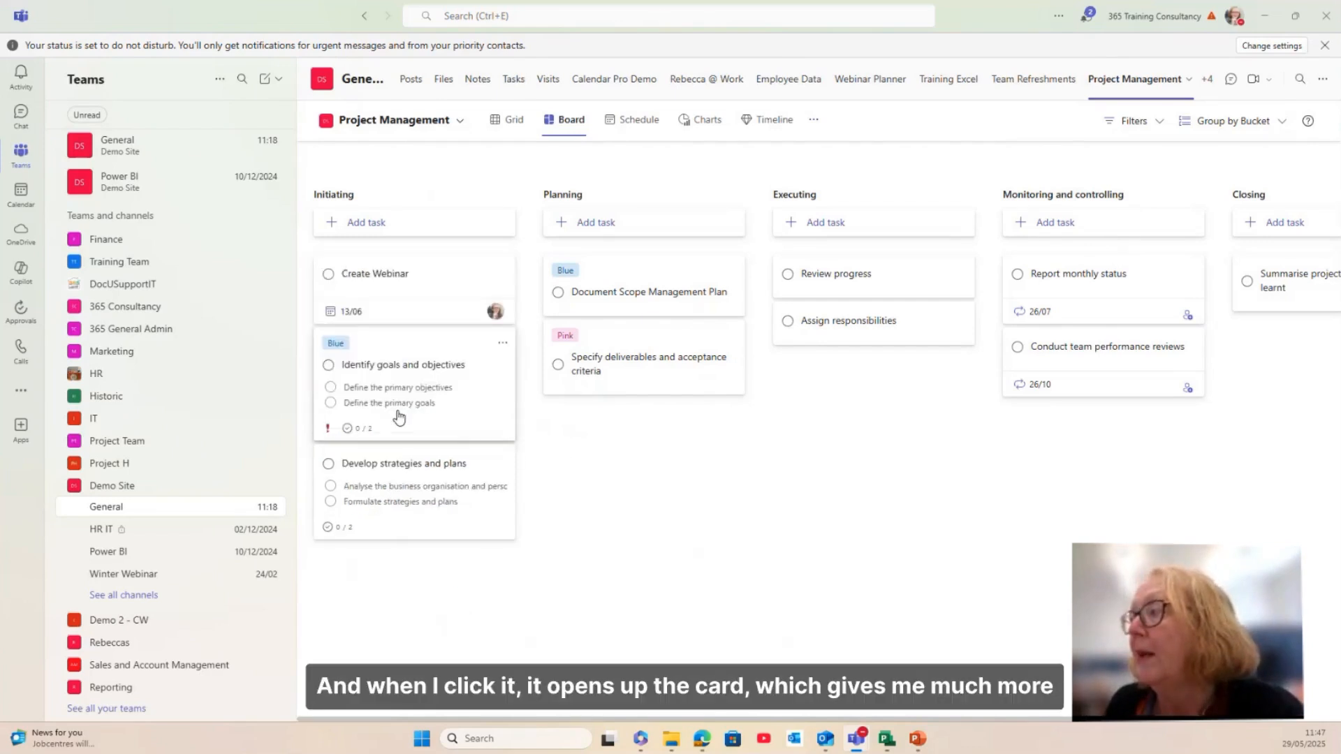
Step: Give Create Webinar the checklist items 'itema 1', 'item 2' and 'item 3'
left_click(381, 276)
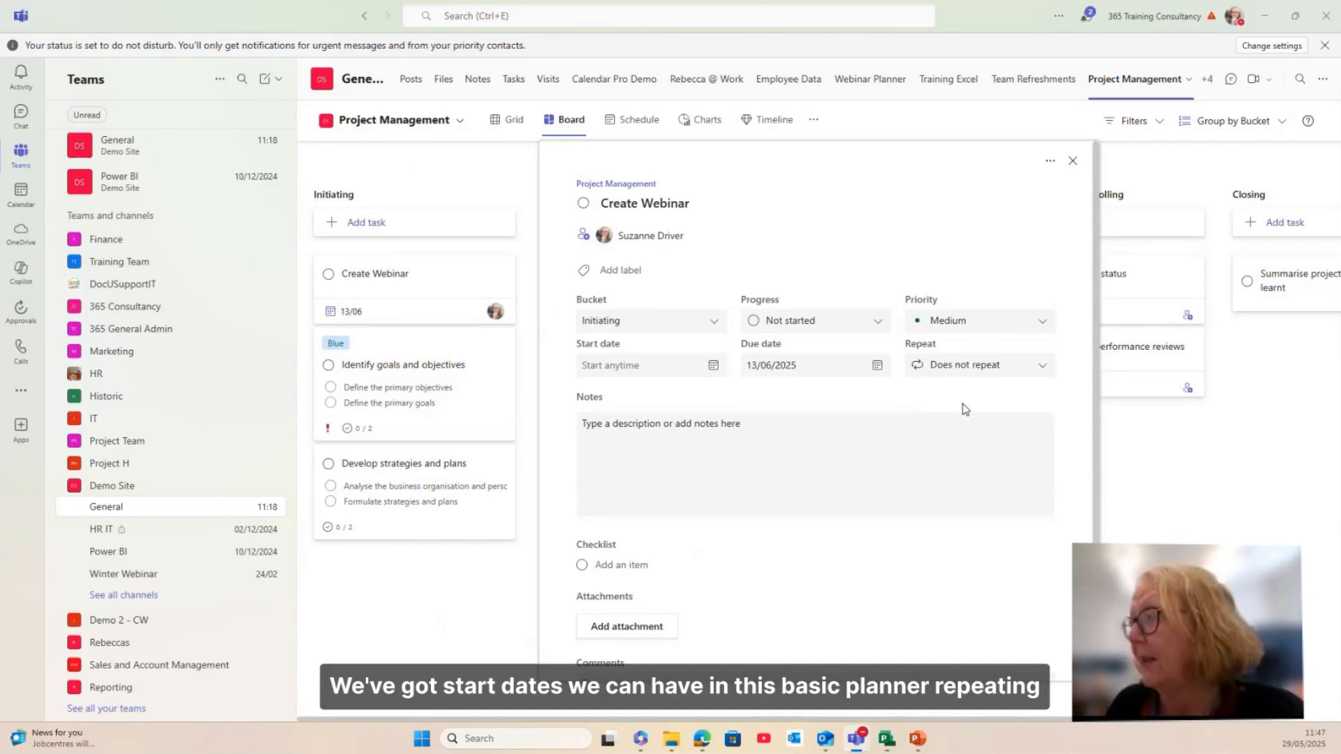
scroll(764, 500, "down", 3)
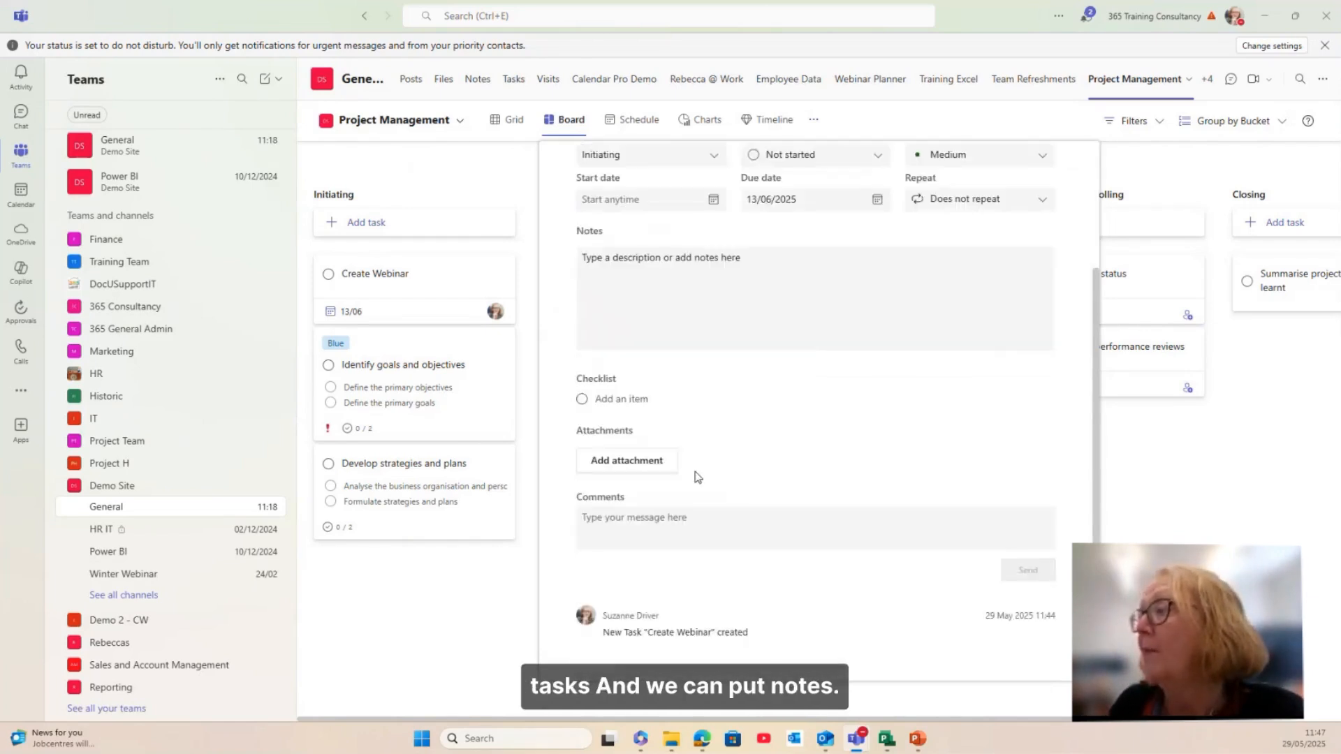
left_click(632, 404)
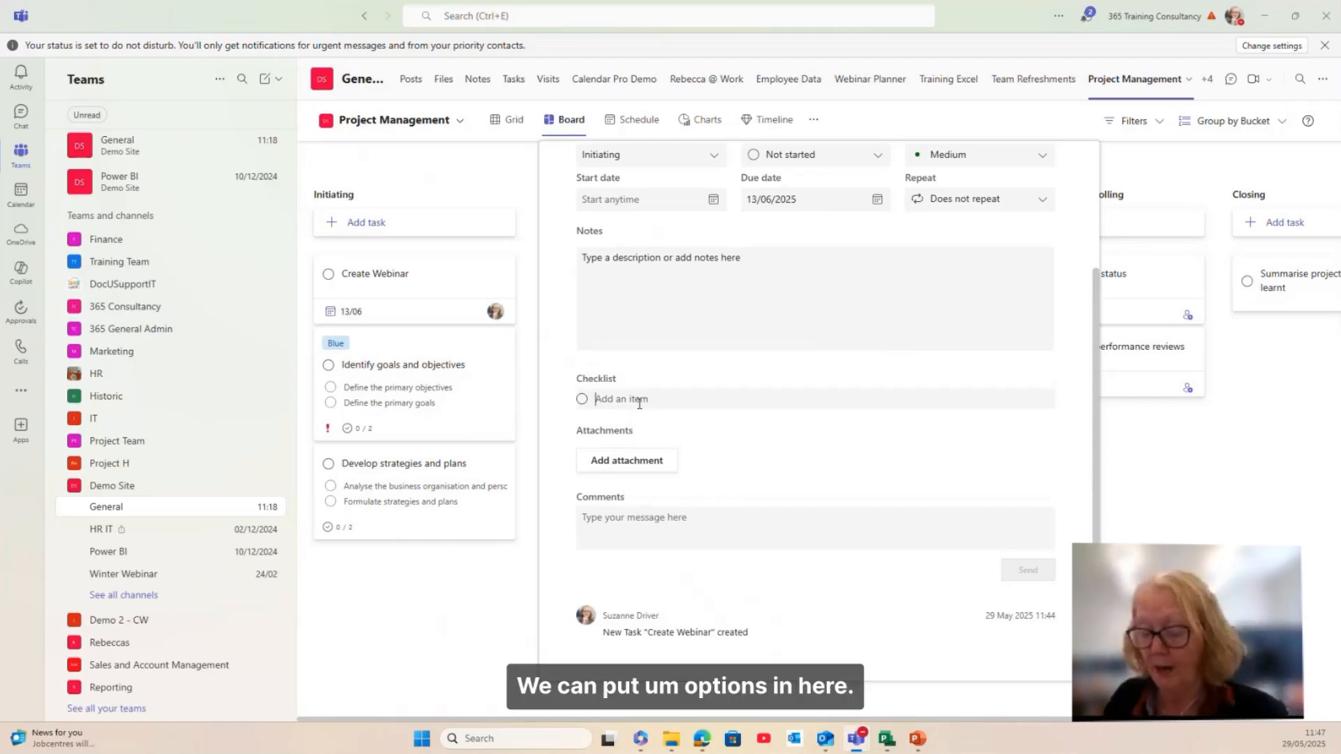
type("itema 1")
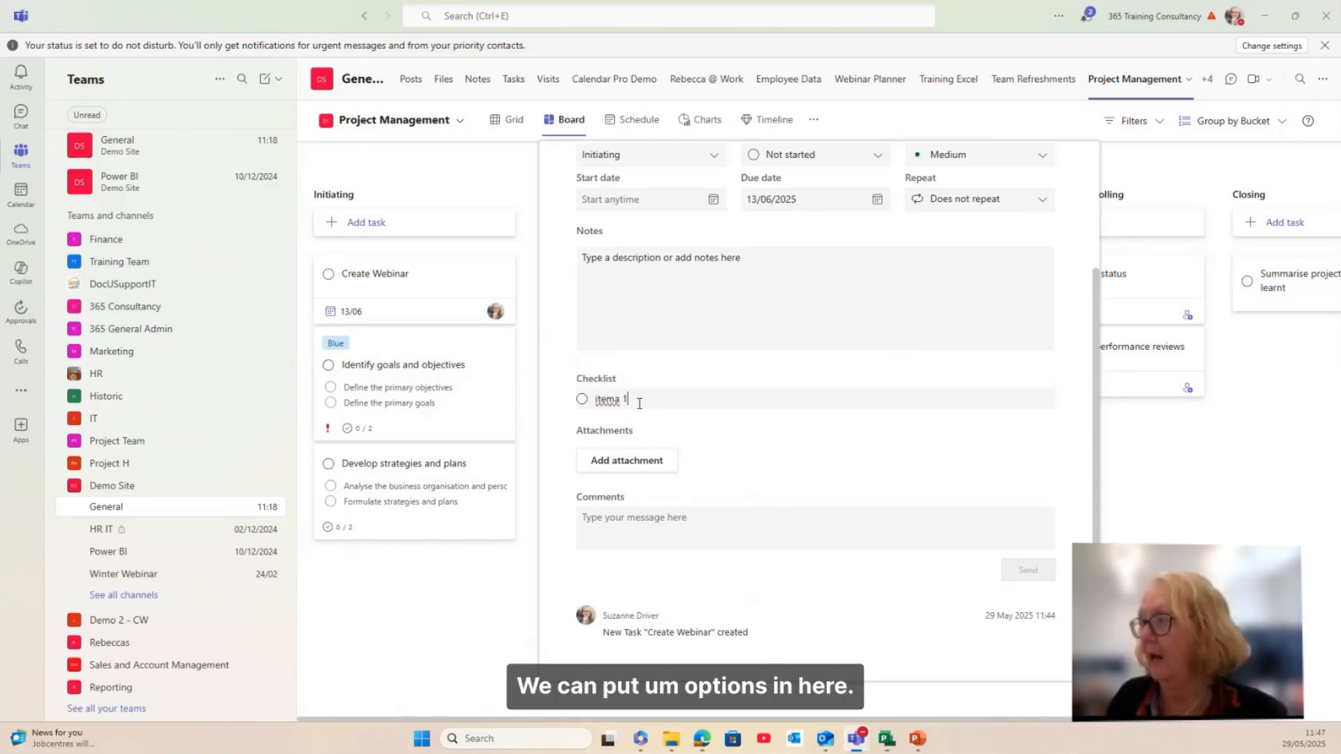
key("Return")
type("item 2")
key("Return")
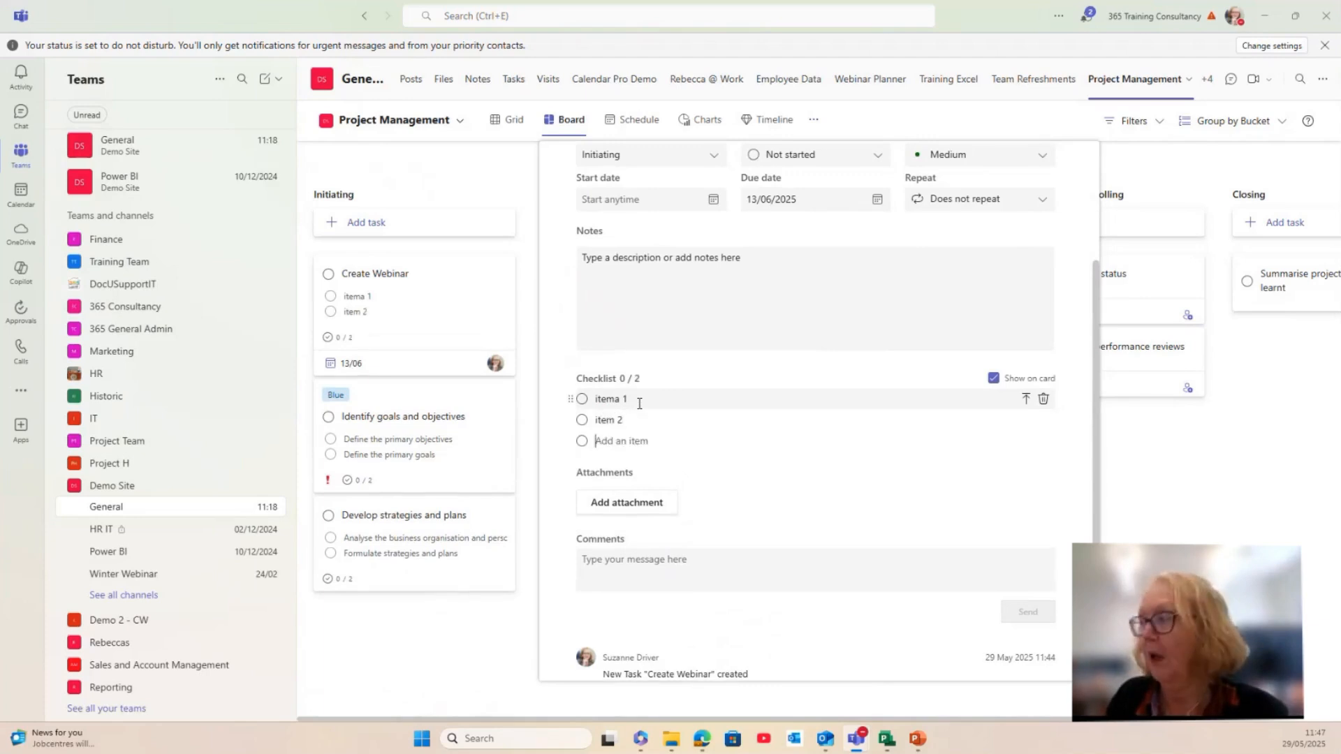
type("item ")
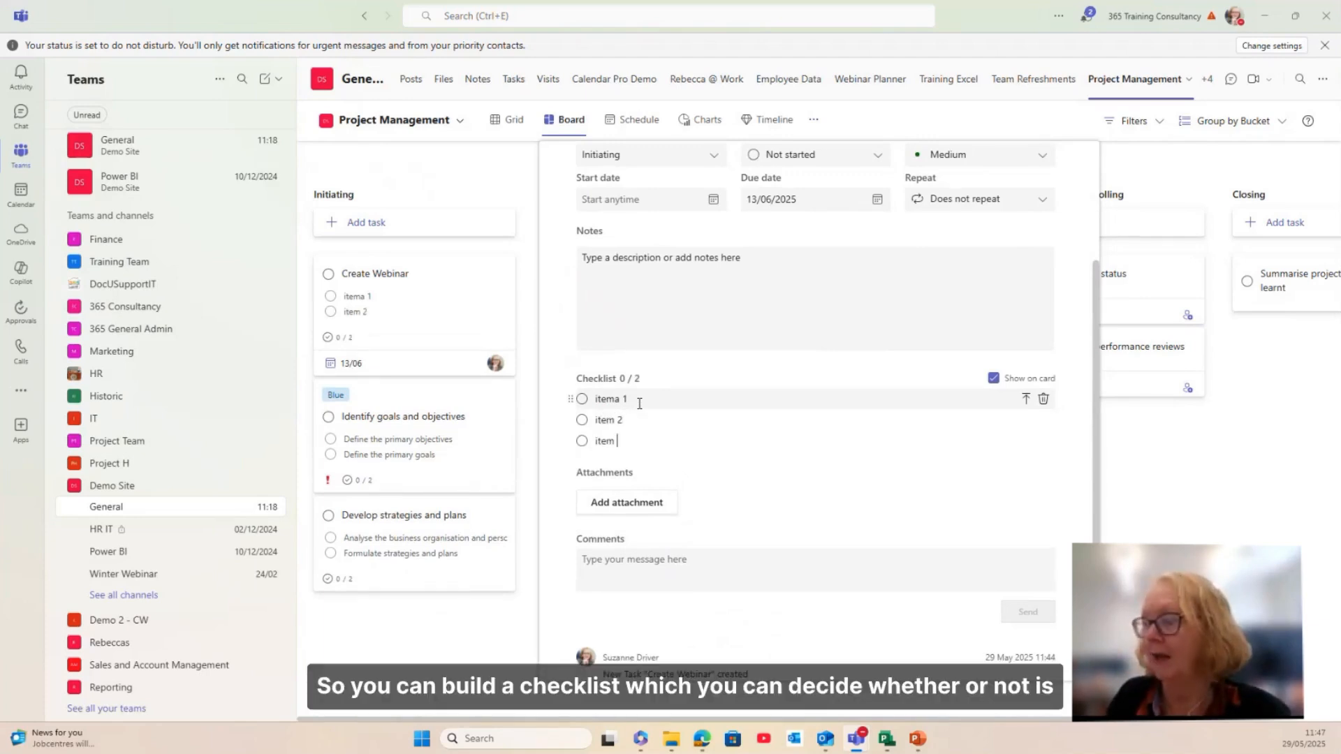
type("3")
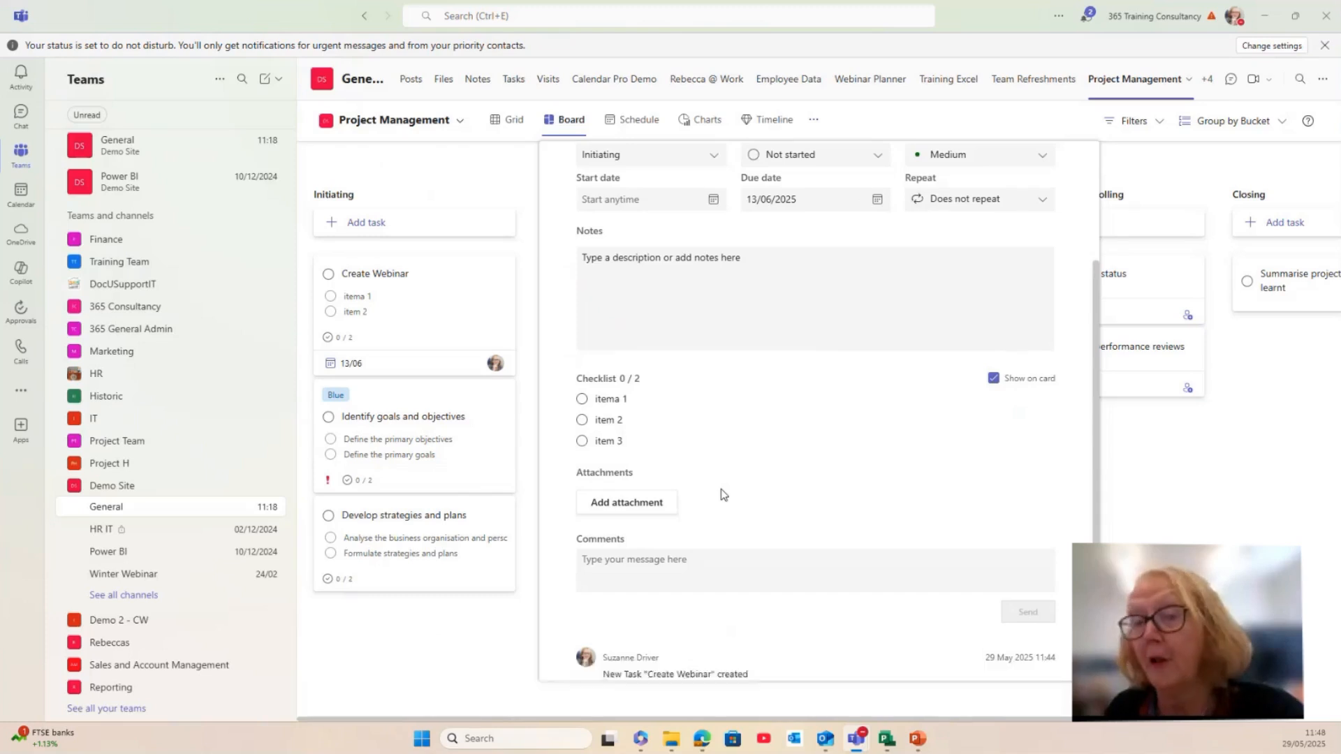
left_click(699, 564)
scroll(714, 583, "down", 1)
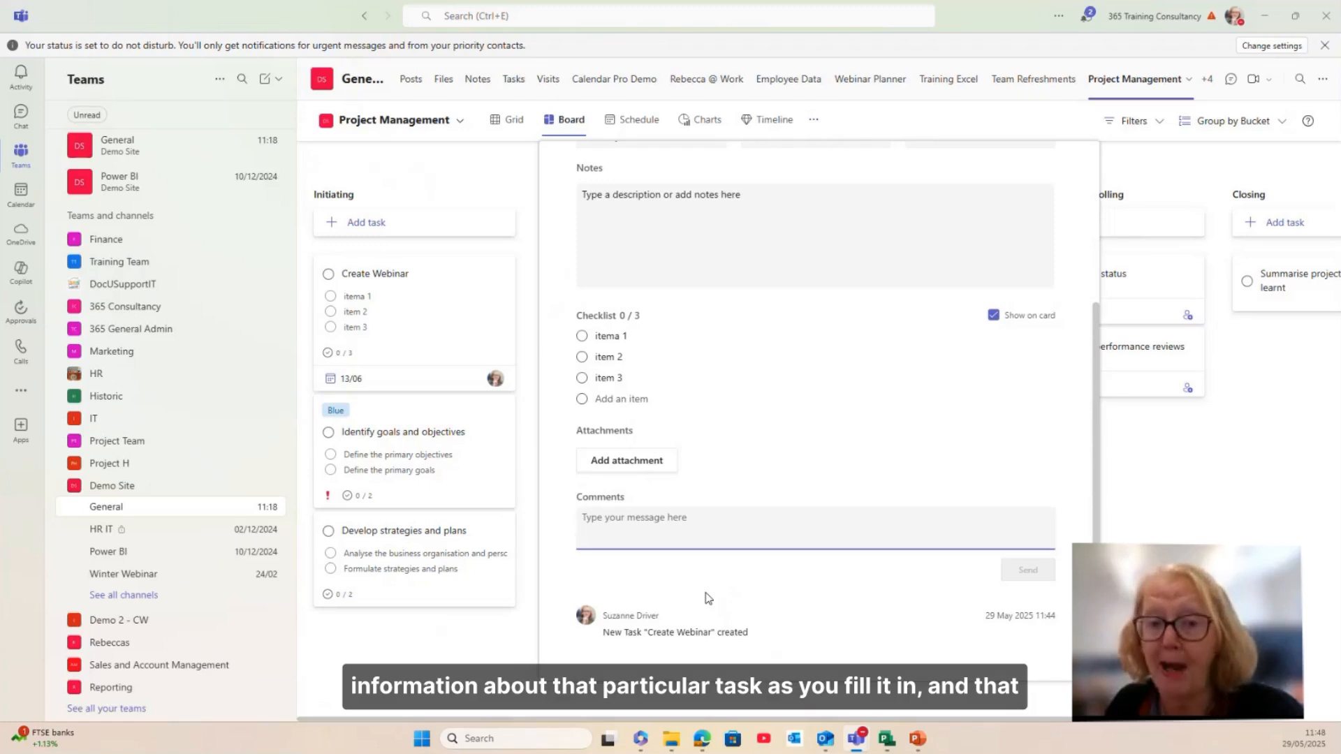
scroll(707, 553, "up", 3)
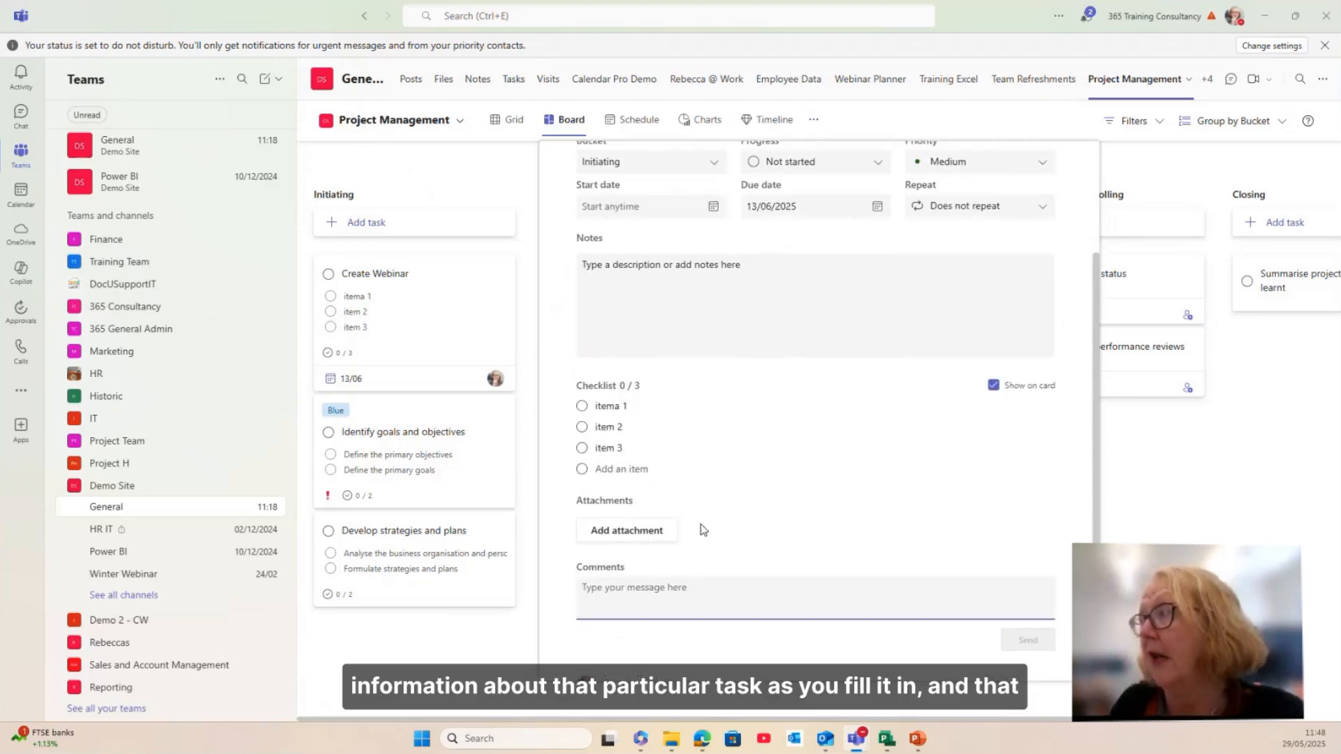
scroll(775, 554, "up", 1)
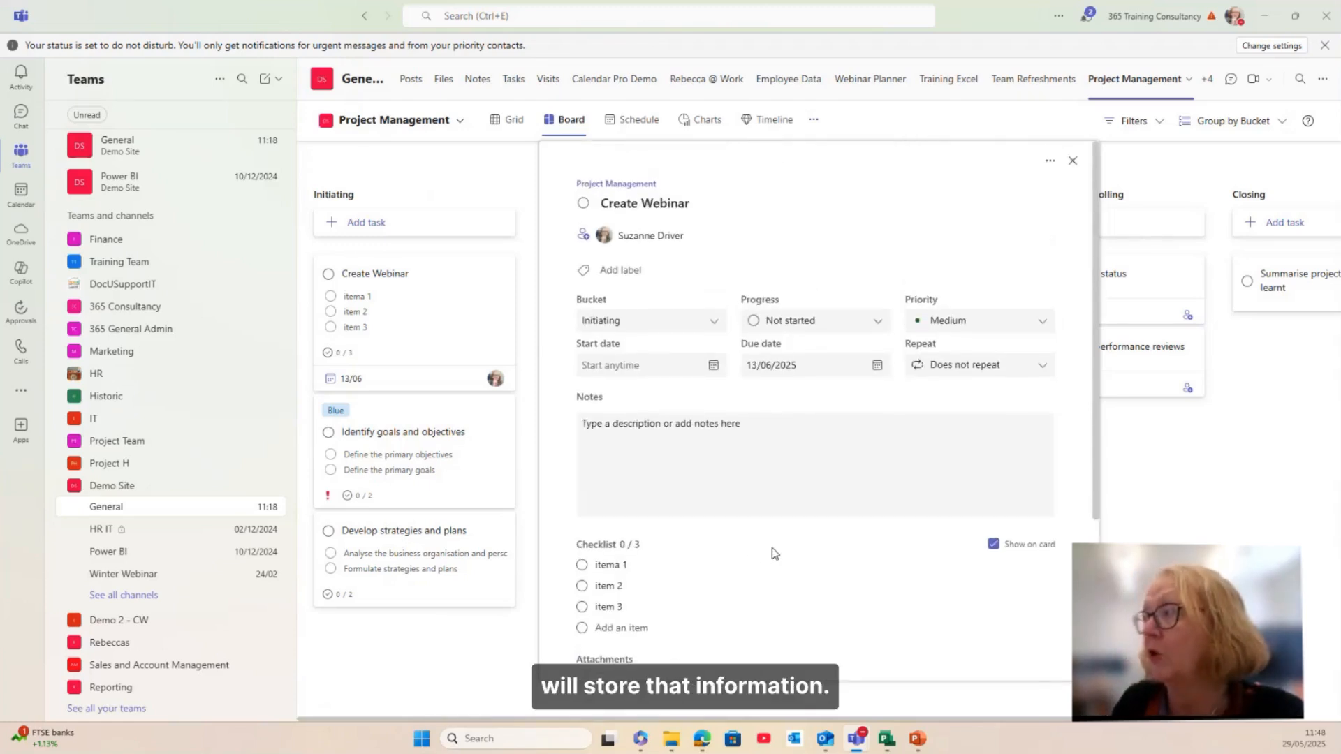
Step: Tag the Create Webinar task with the Green label
left_click(622, 270)
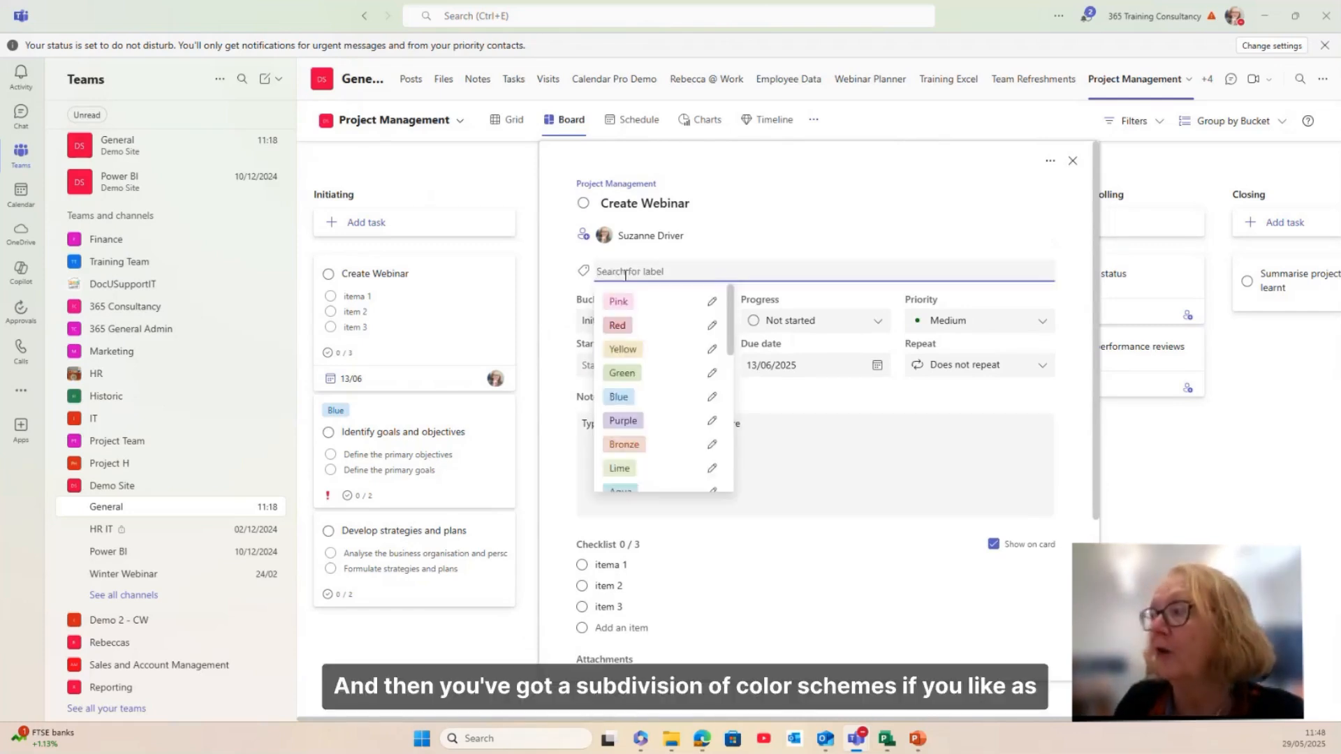
left_click(624, 374)
left_click(807, 549)
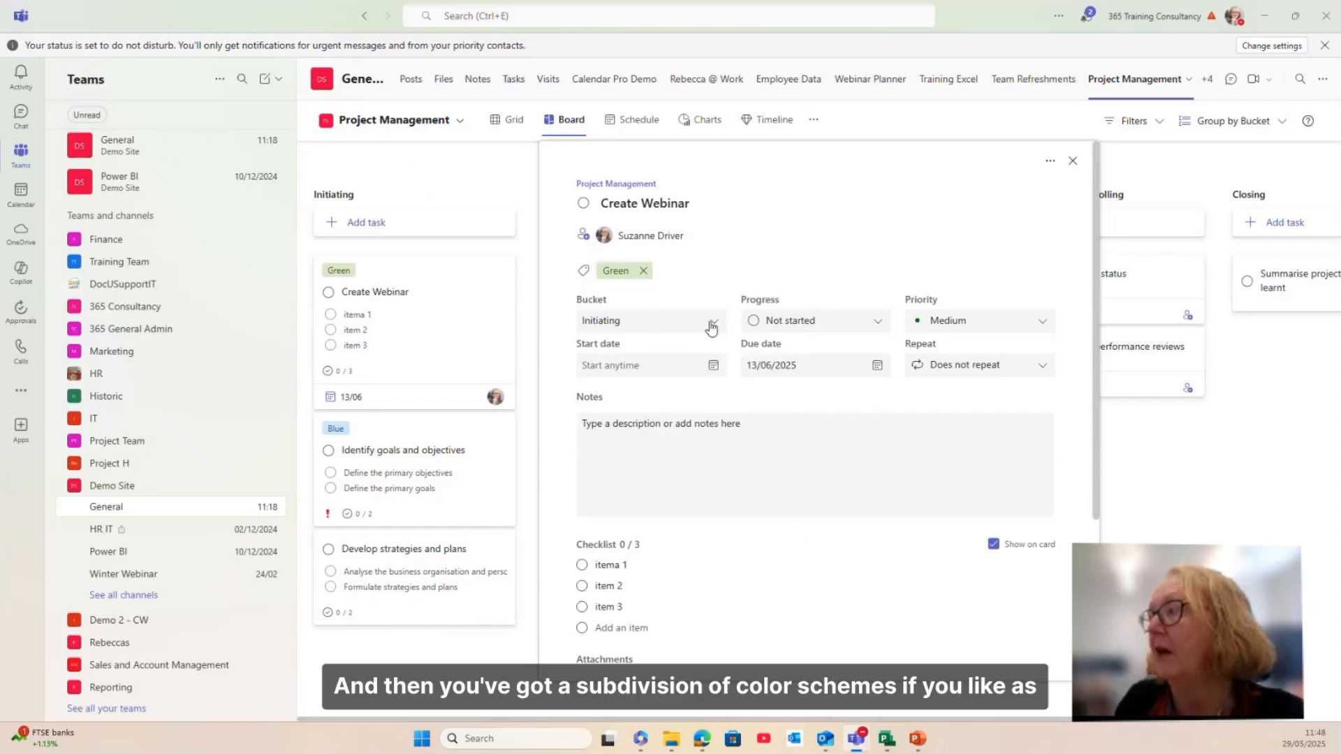
left_click(1073, 161)
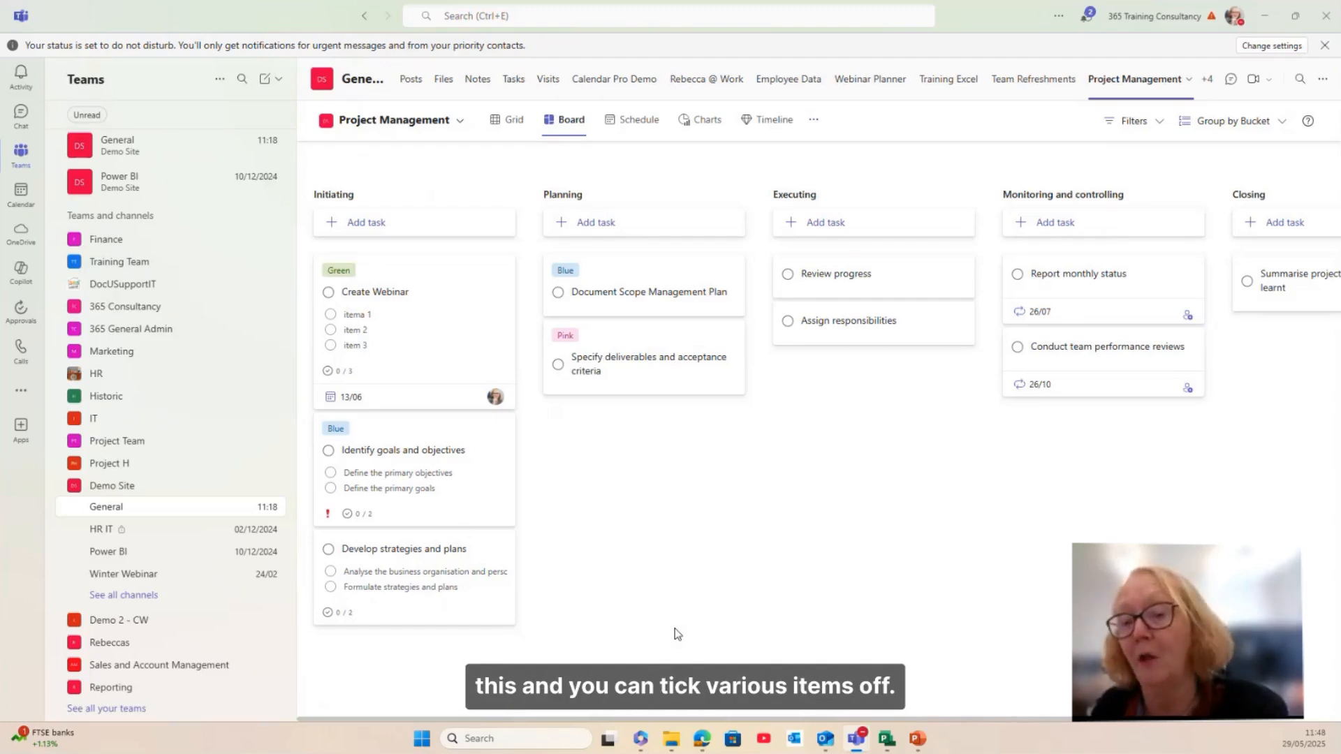
Step: Set the Create Webinar task's progress to In progress
left_click(422, 359)
left_click(421, 359)
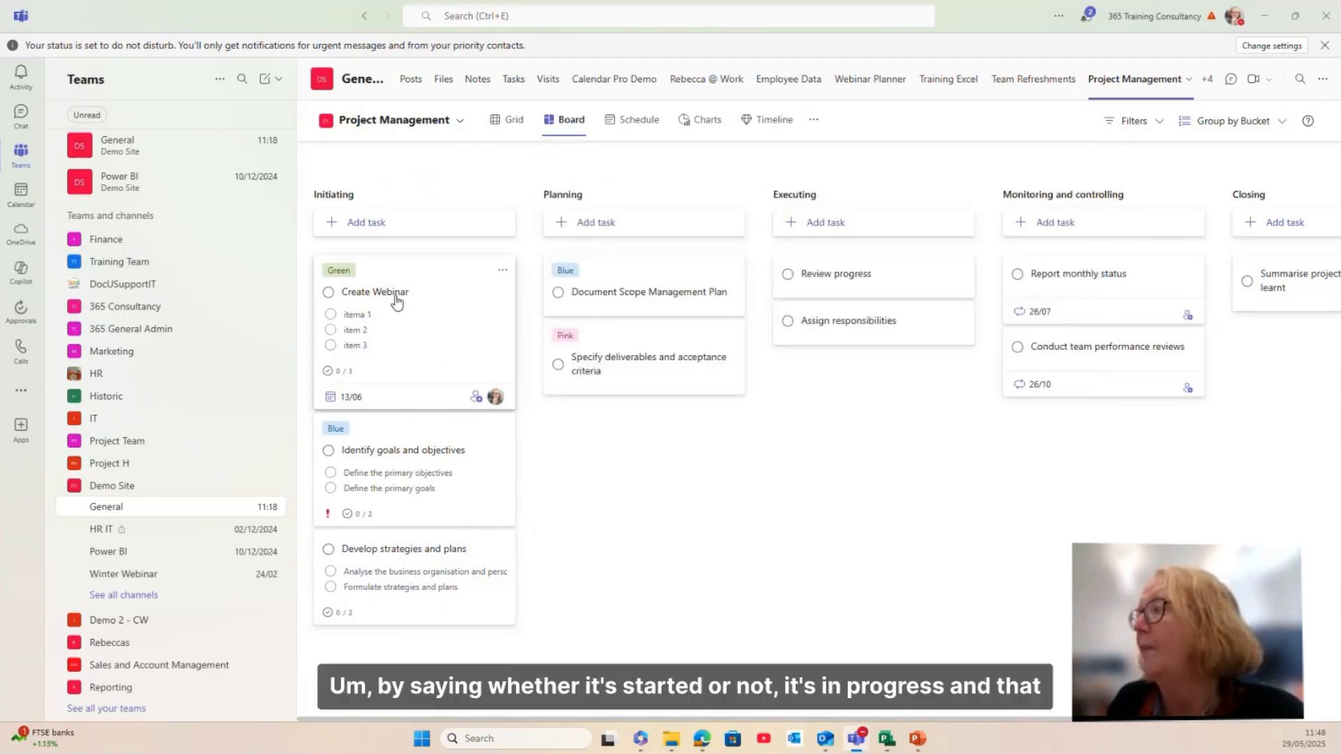
left_click(396, 302)
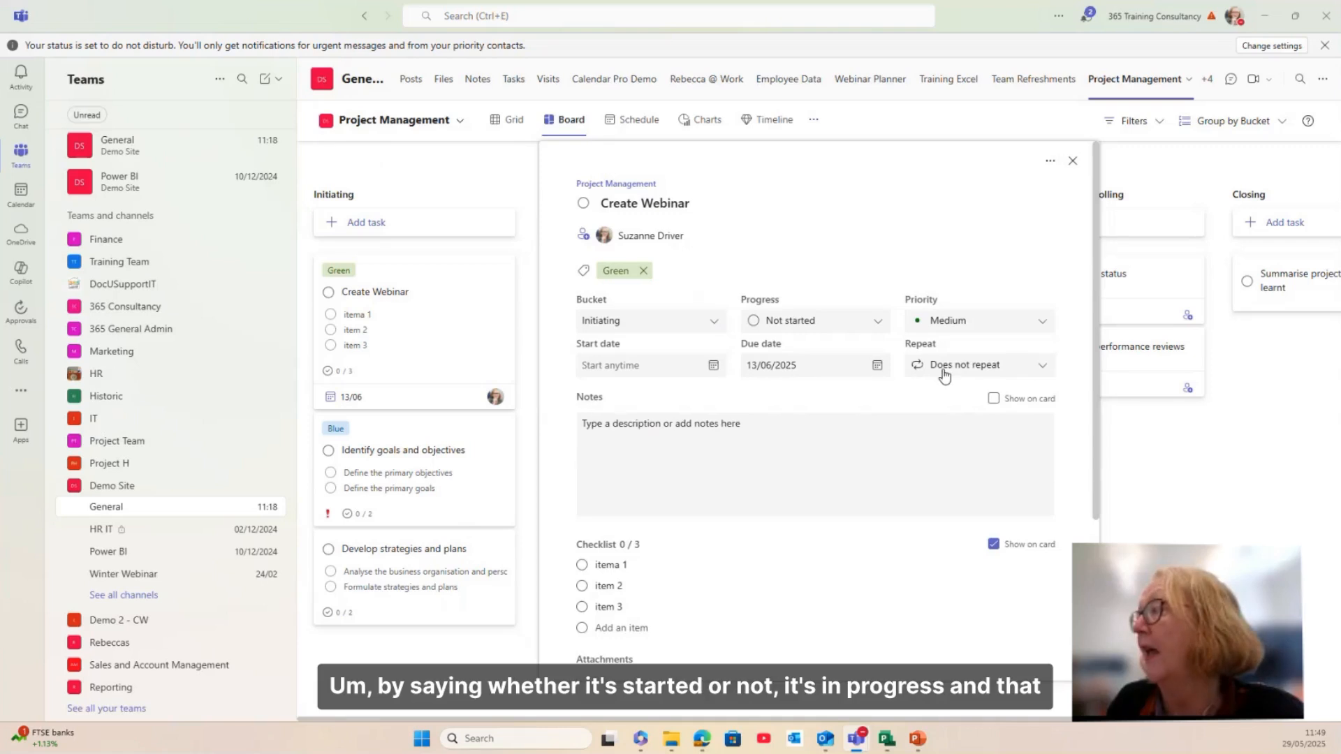
left_click(797, 328)
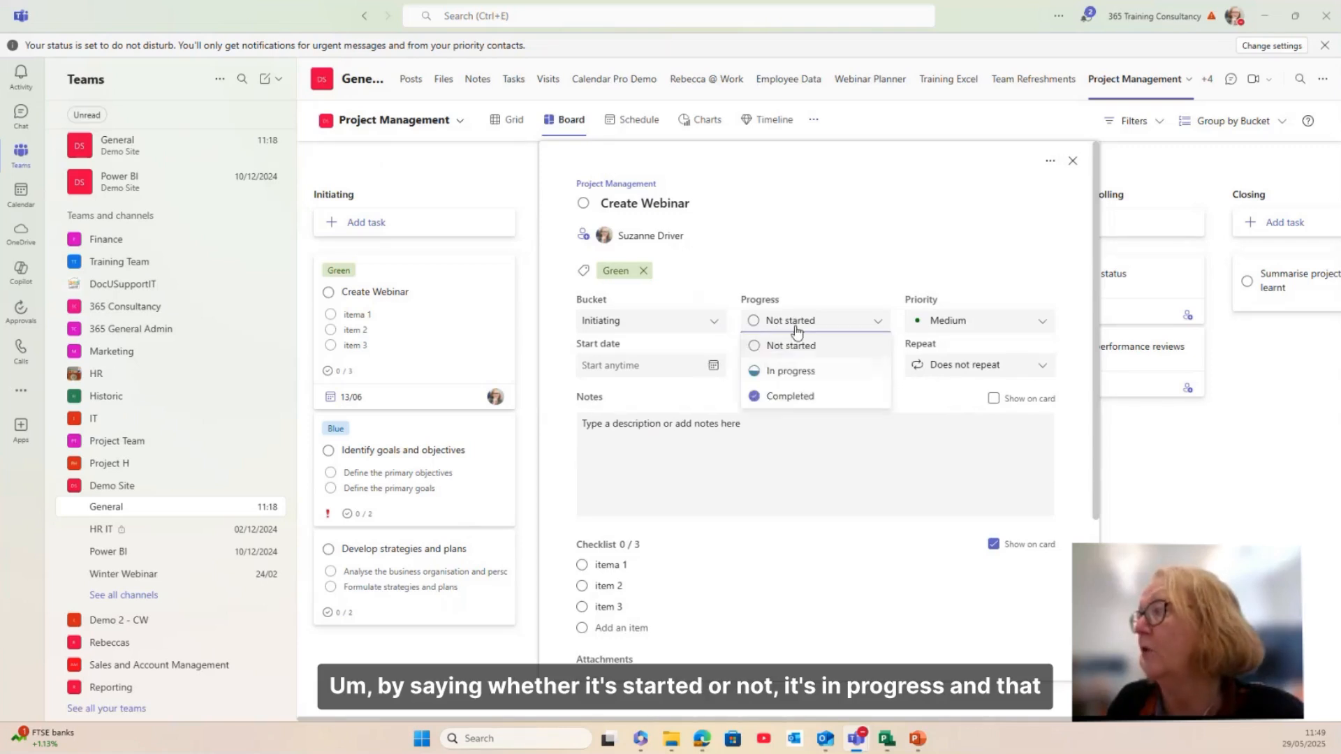
left_click(790, 371)
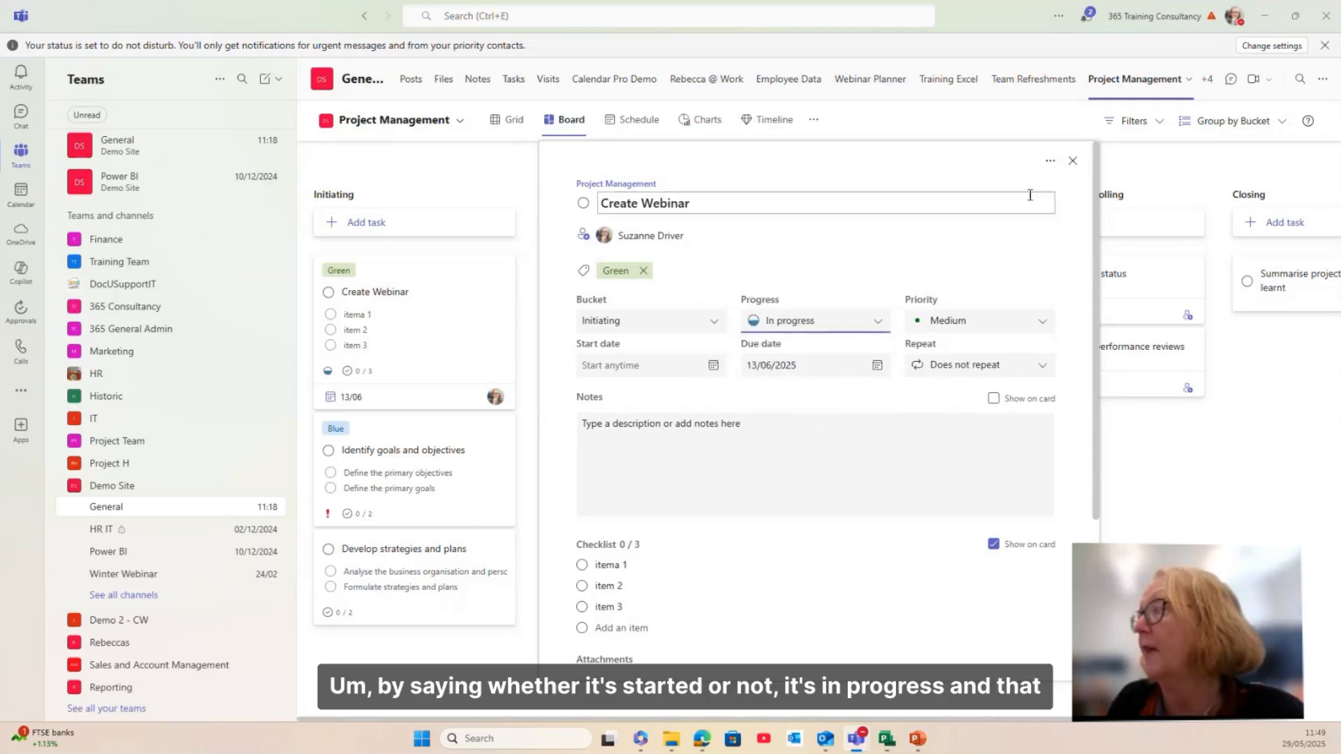
left_click(1073, 160)
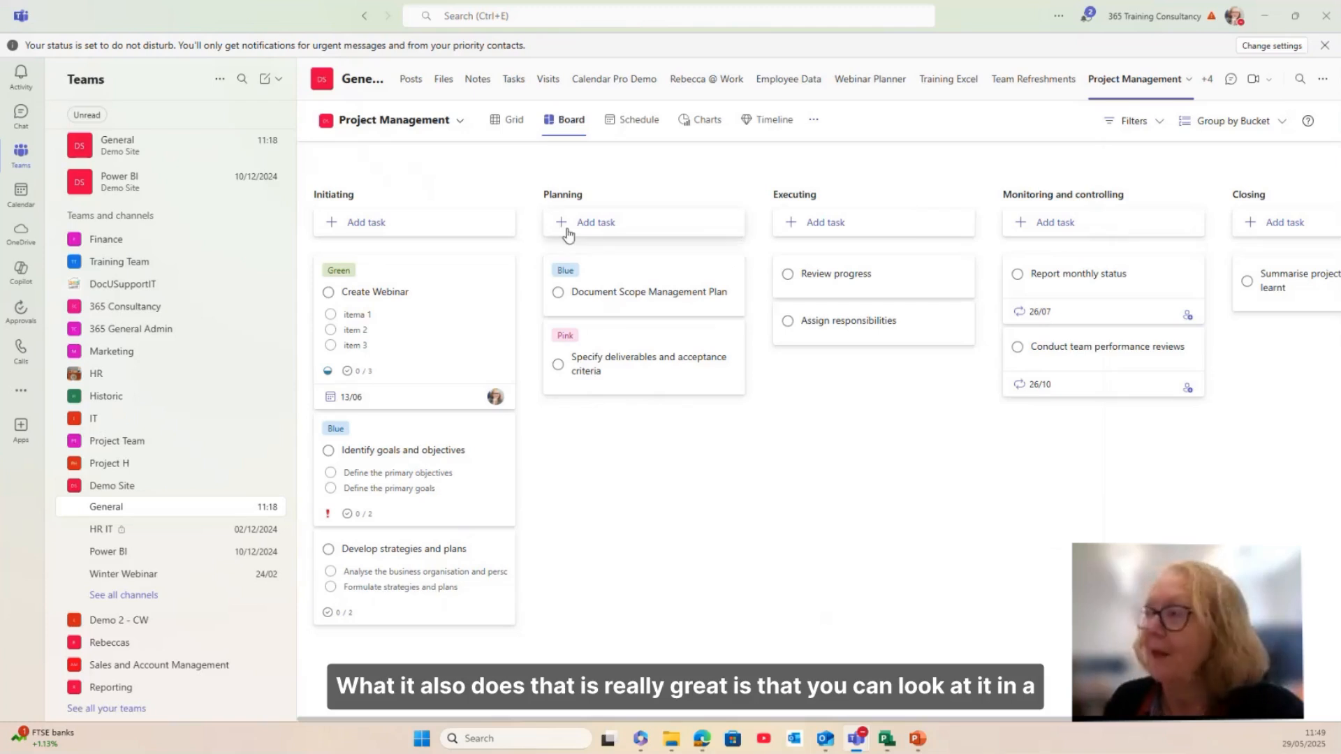
Step: Look through the plan's Grid, Schedule and Charts views
left_click(508, 120)
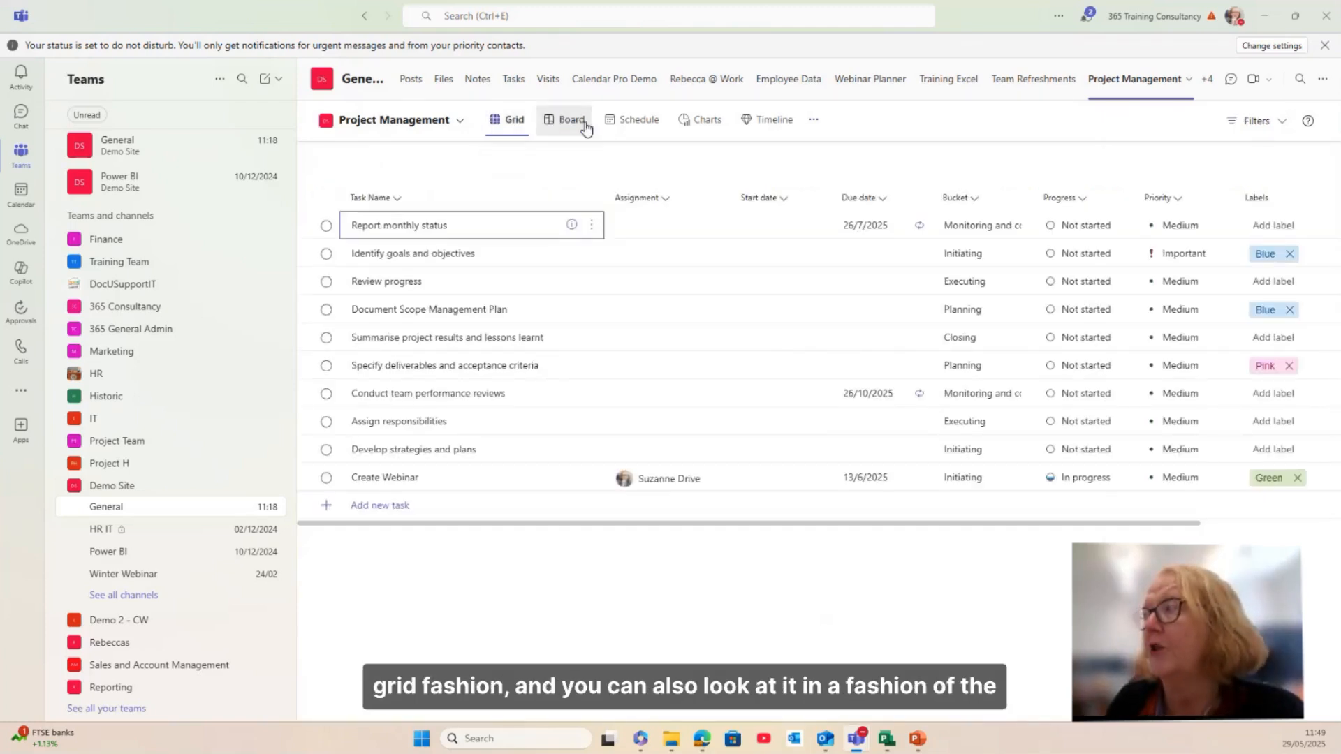
left_click(626, 123)
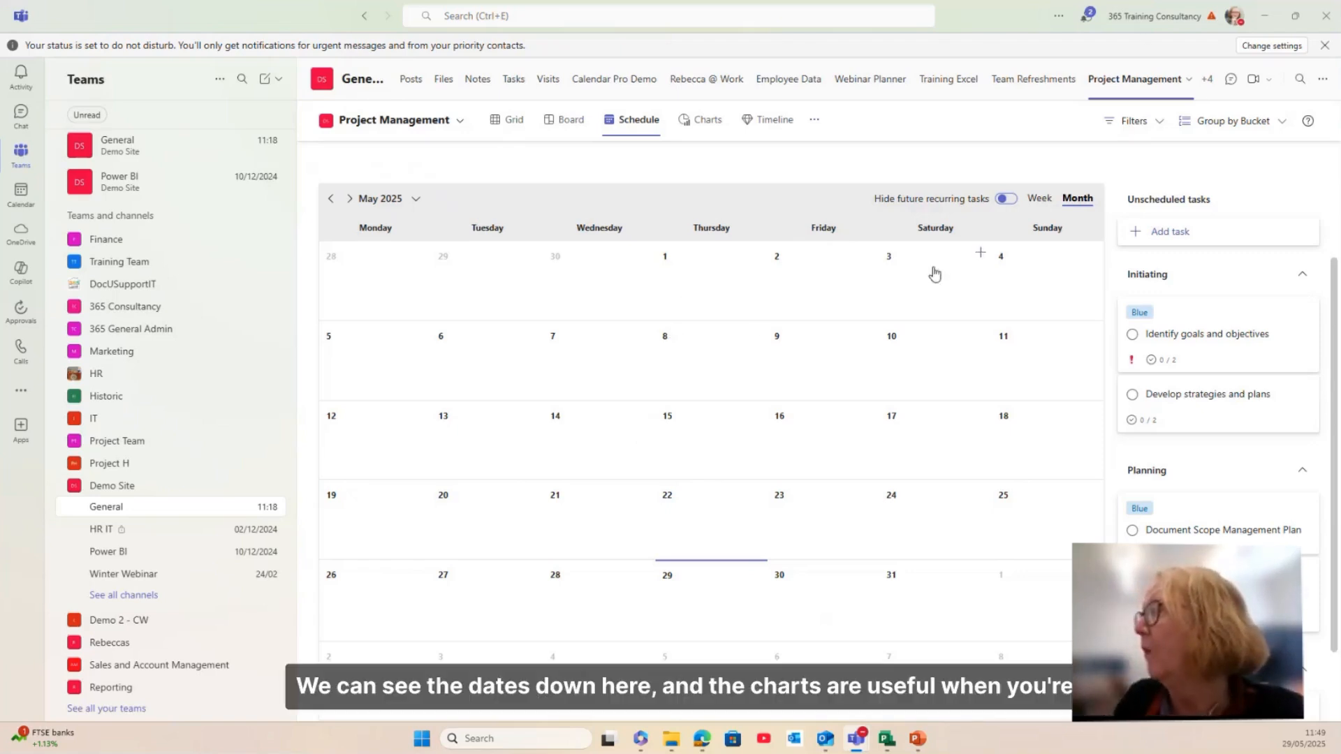
left_click(707, 122)
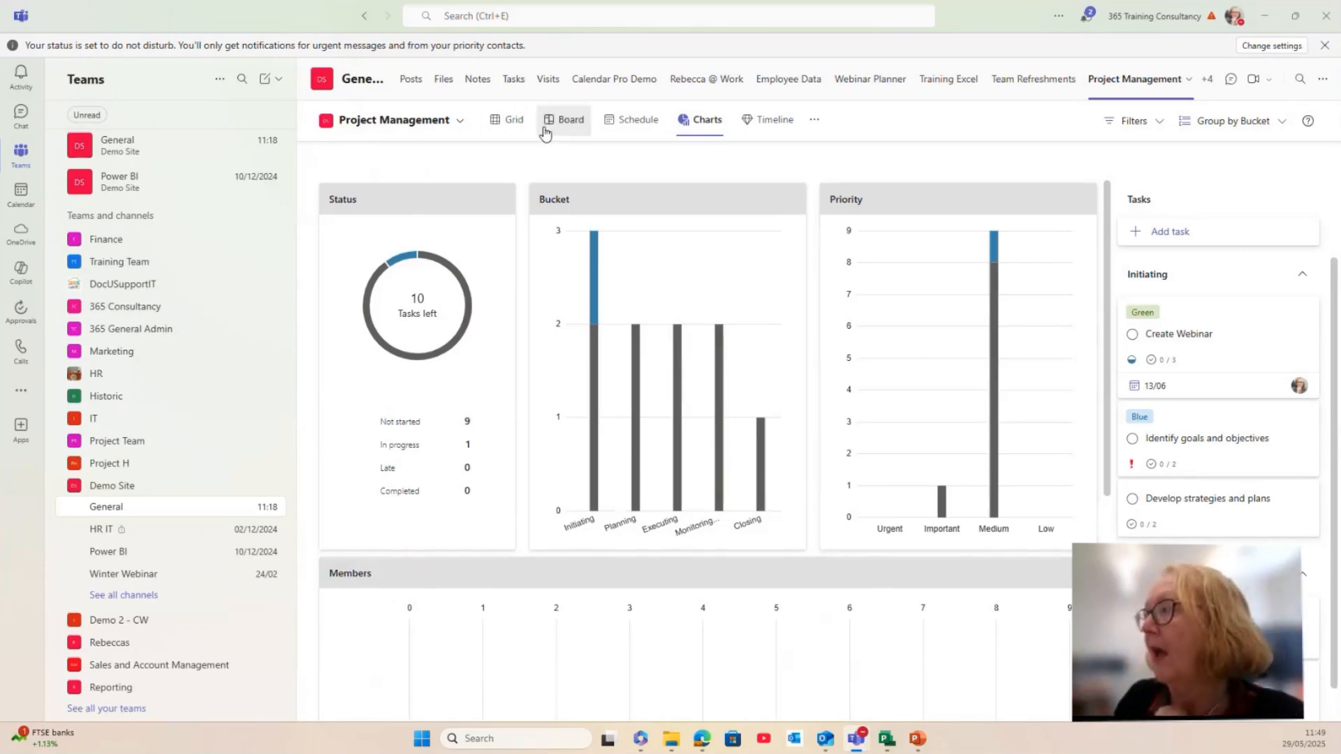
Step: Back on the board, group tasks by Assigned to instead of Bucket
left_click(568, 131)
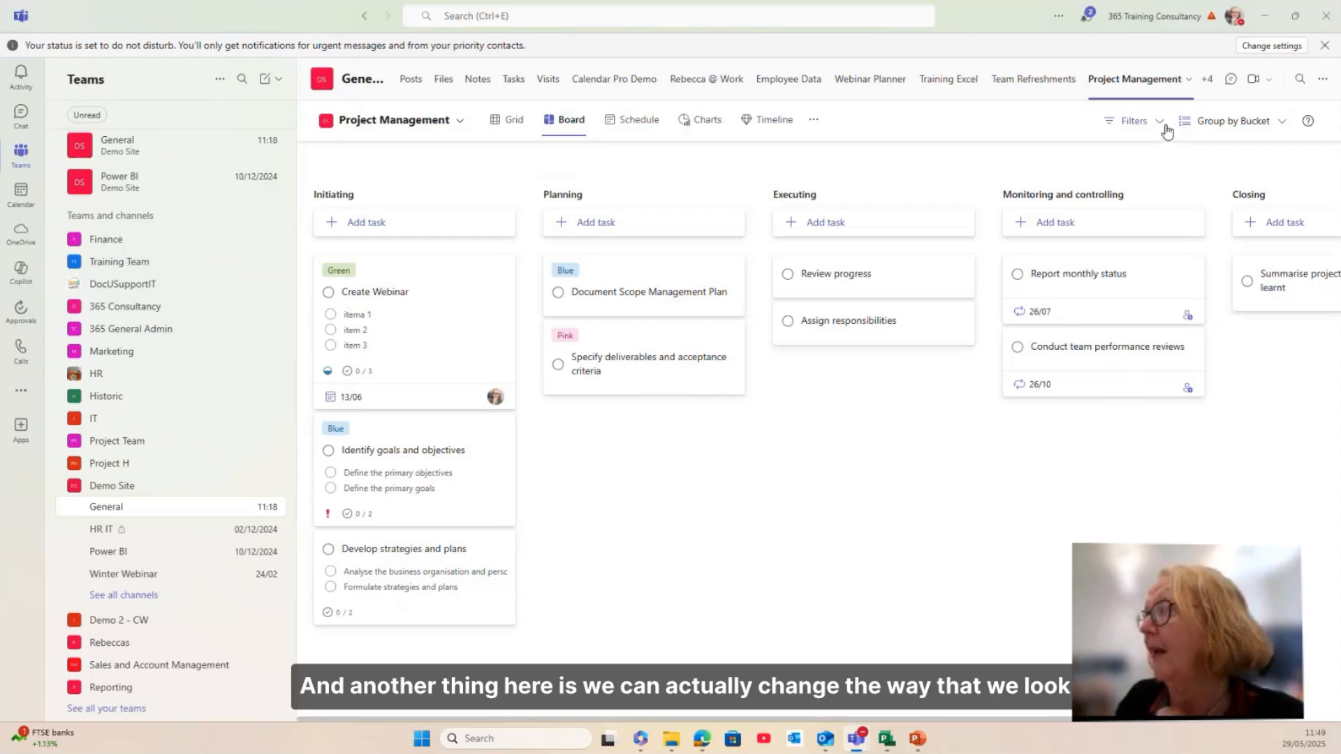
left_click(1195, 128)
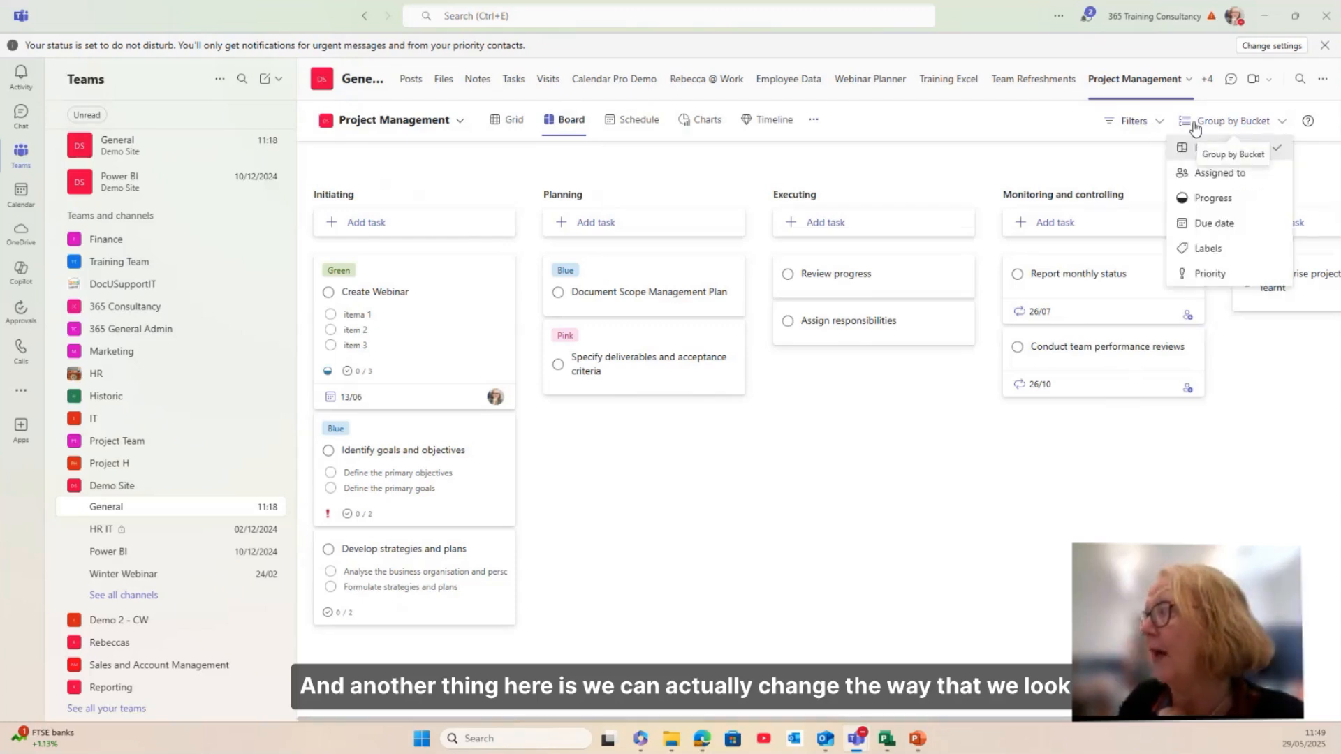
left_click(1199, 174)
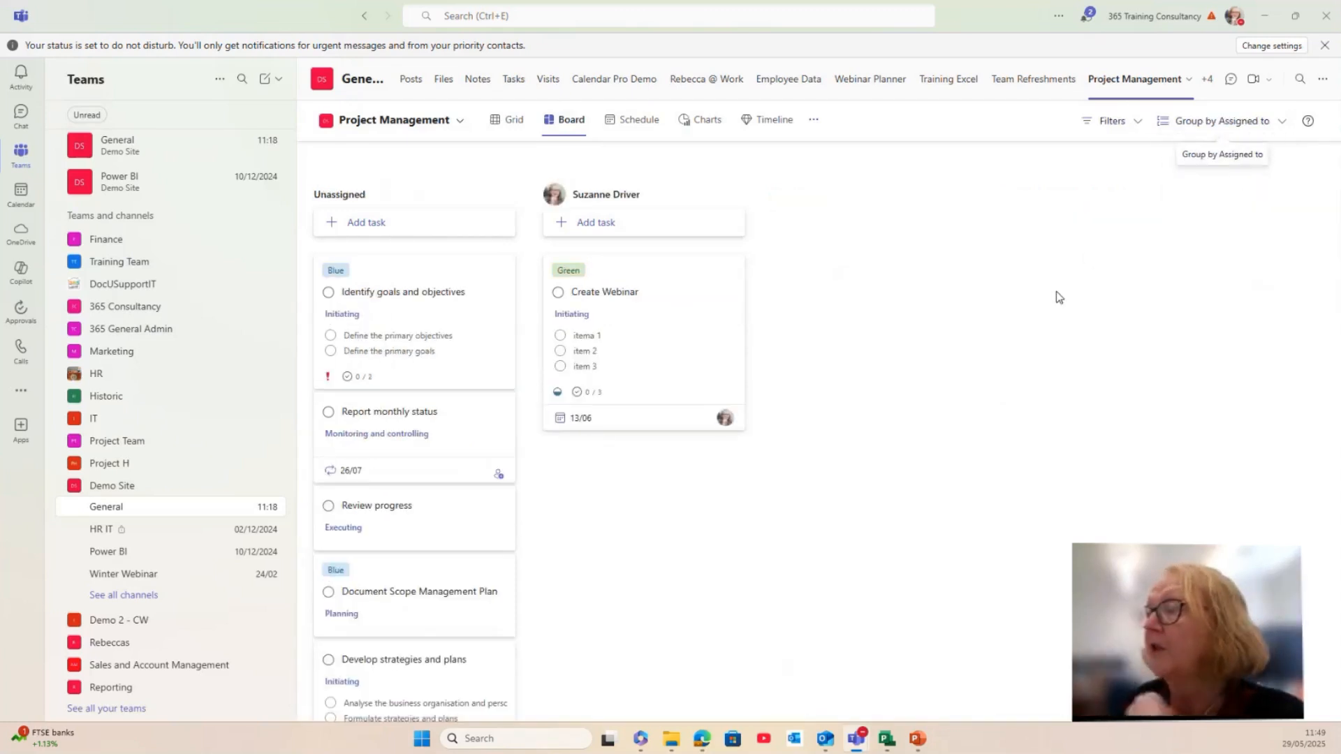